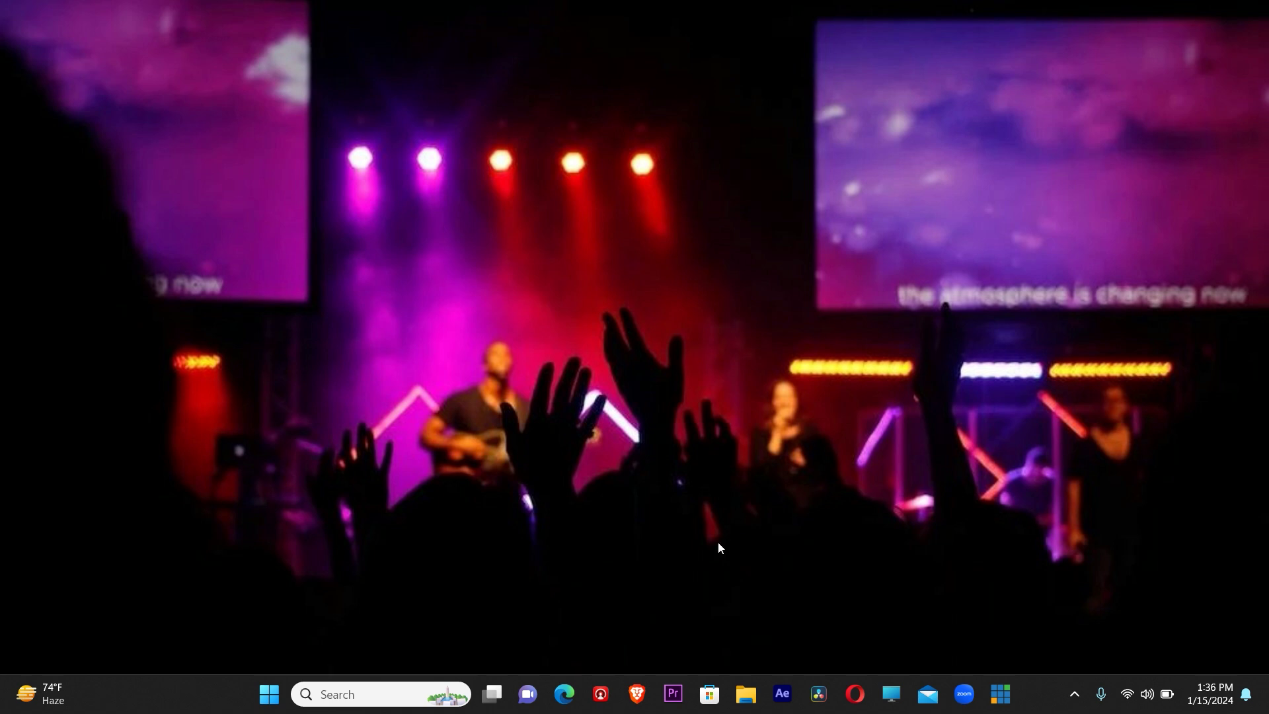
# Open Brave, close the older Instagram window with all its tabs, and maximize the browser.
pyautogui.click(635, 706)
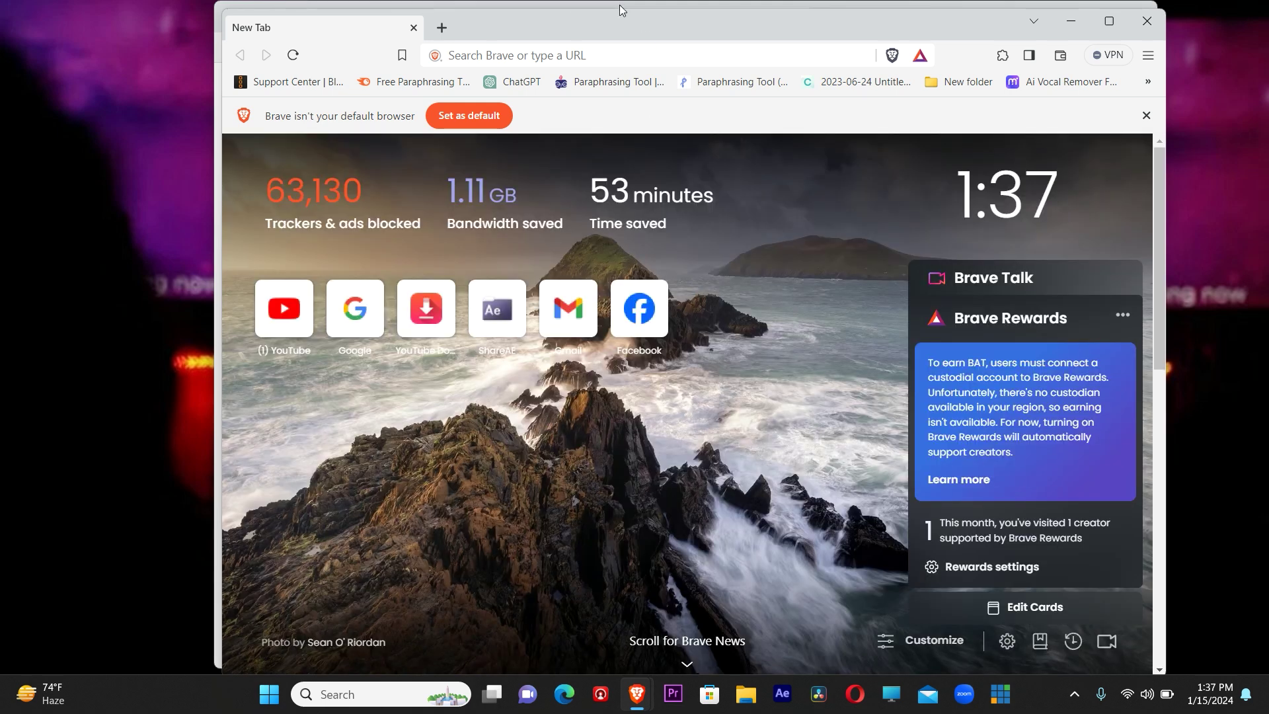
pyautogui.moveTo(610, 11); pyautogui.dragTo(611, 101)
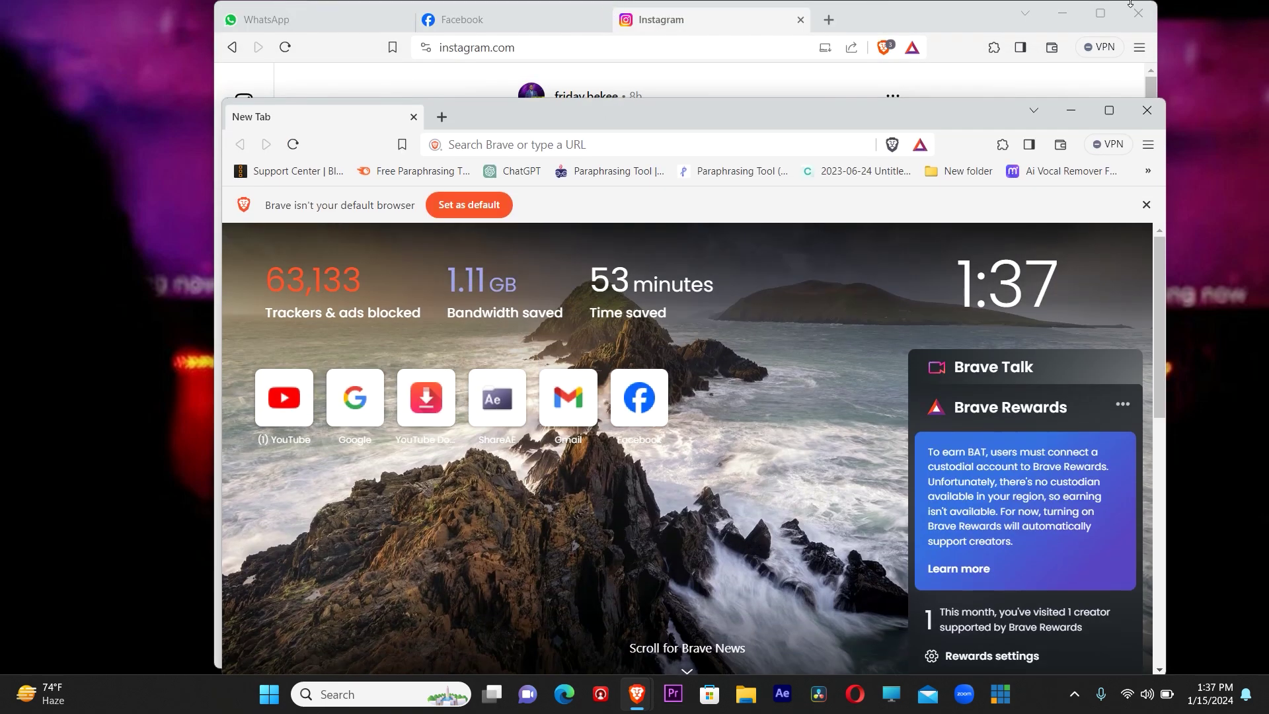
pyautogui.click(1137, 13)
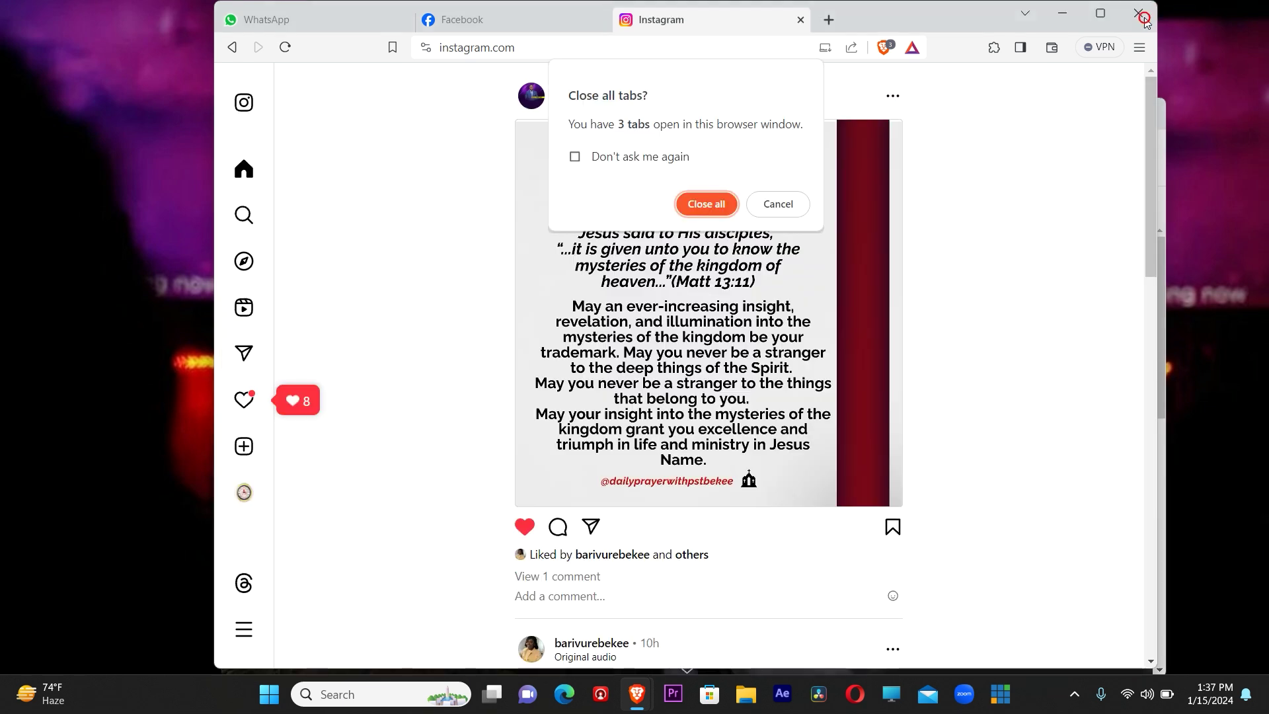
pyautogui.click(706, 204)
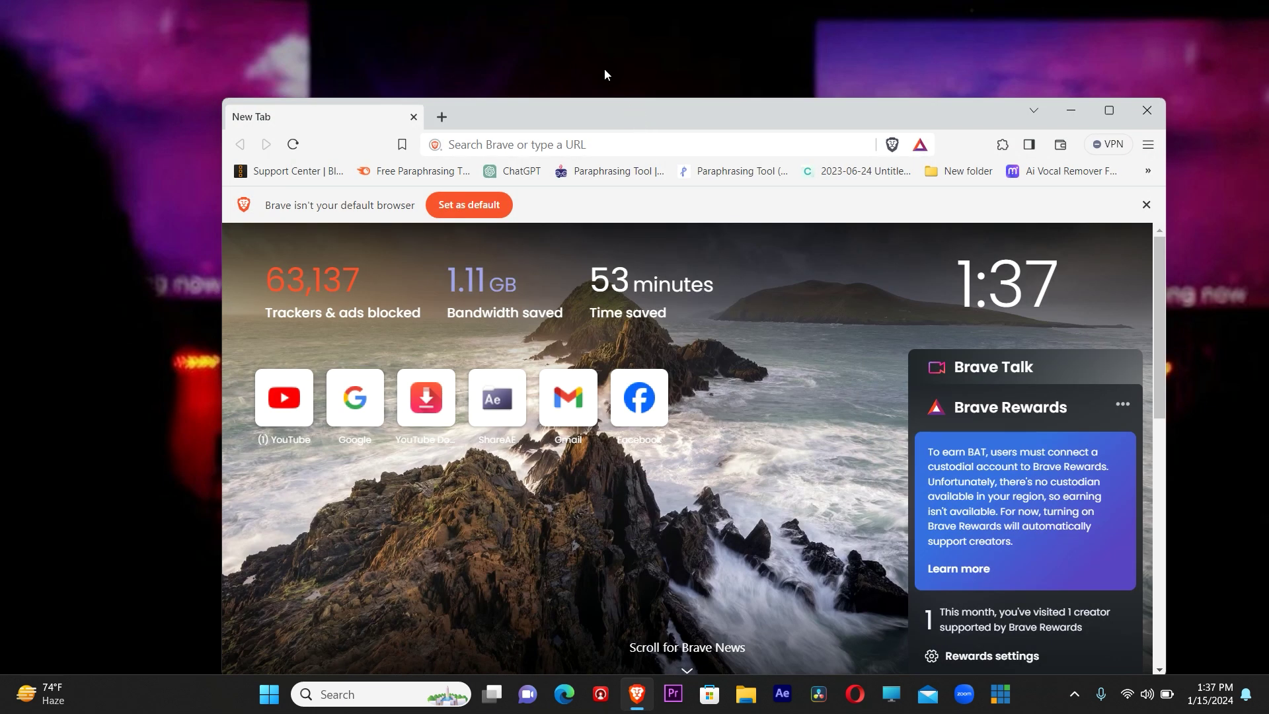
pyautogui.moveTo(603, 100); pyautogui.dragTo(590, 29)
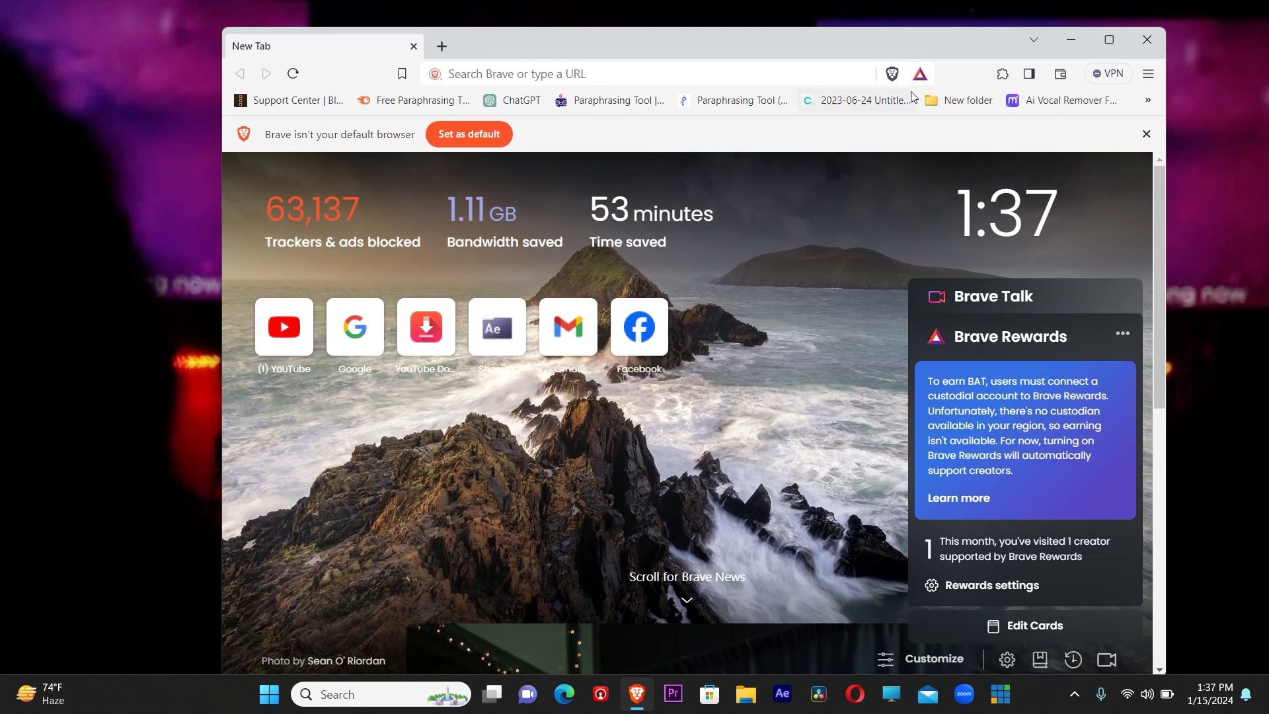
pyautogui.click(1110, 40)
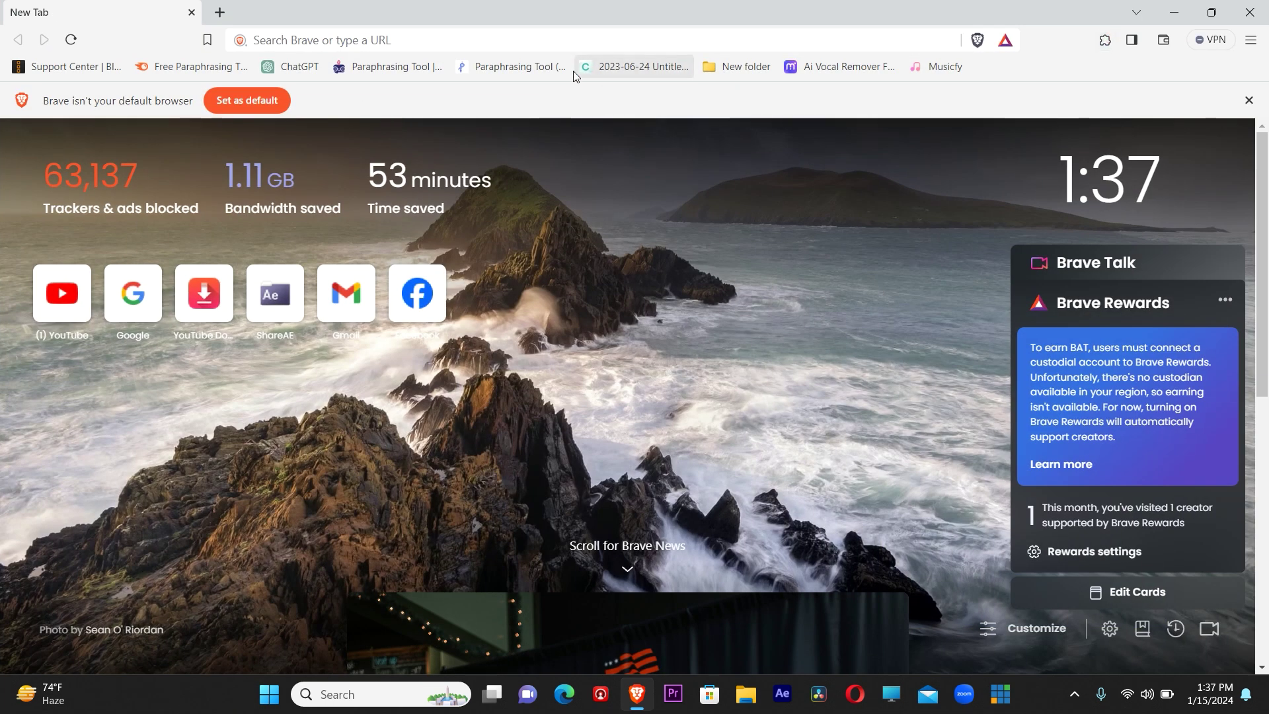
# Go to canva.com in the address bar.
pyautogui.click(292, 38)
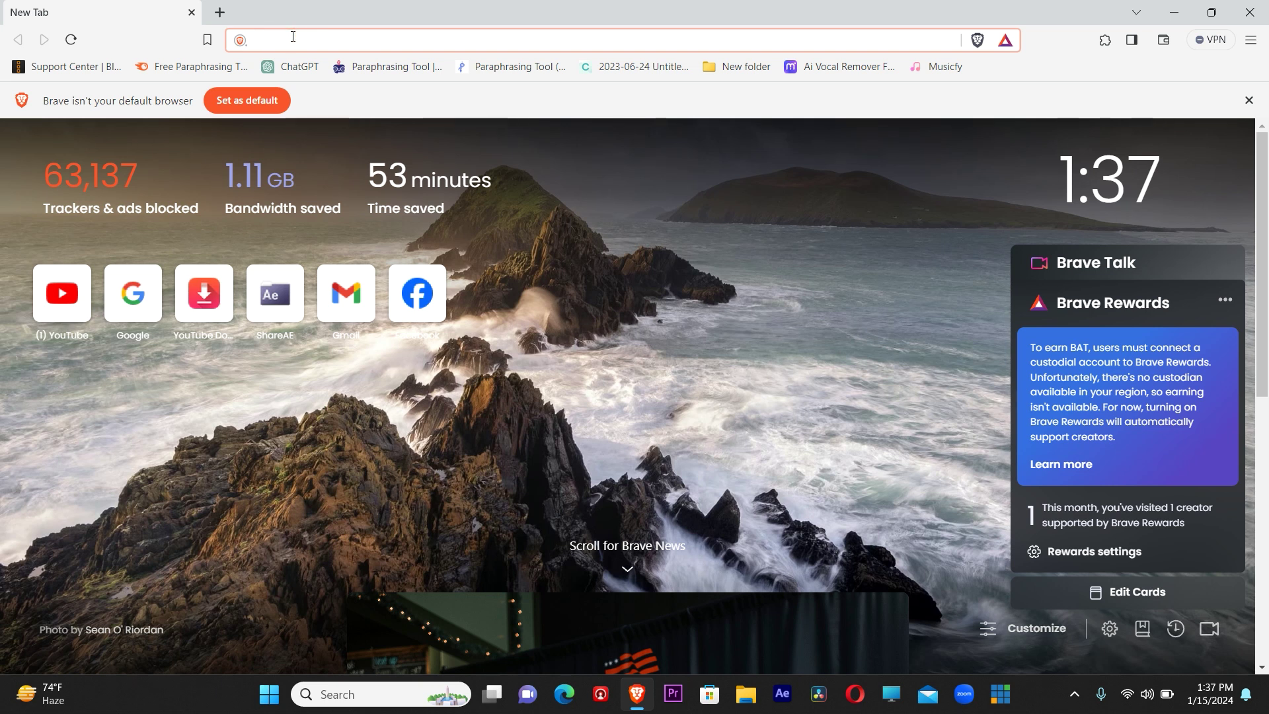
pyautogui.write('canva')
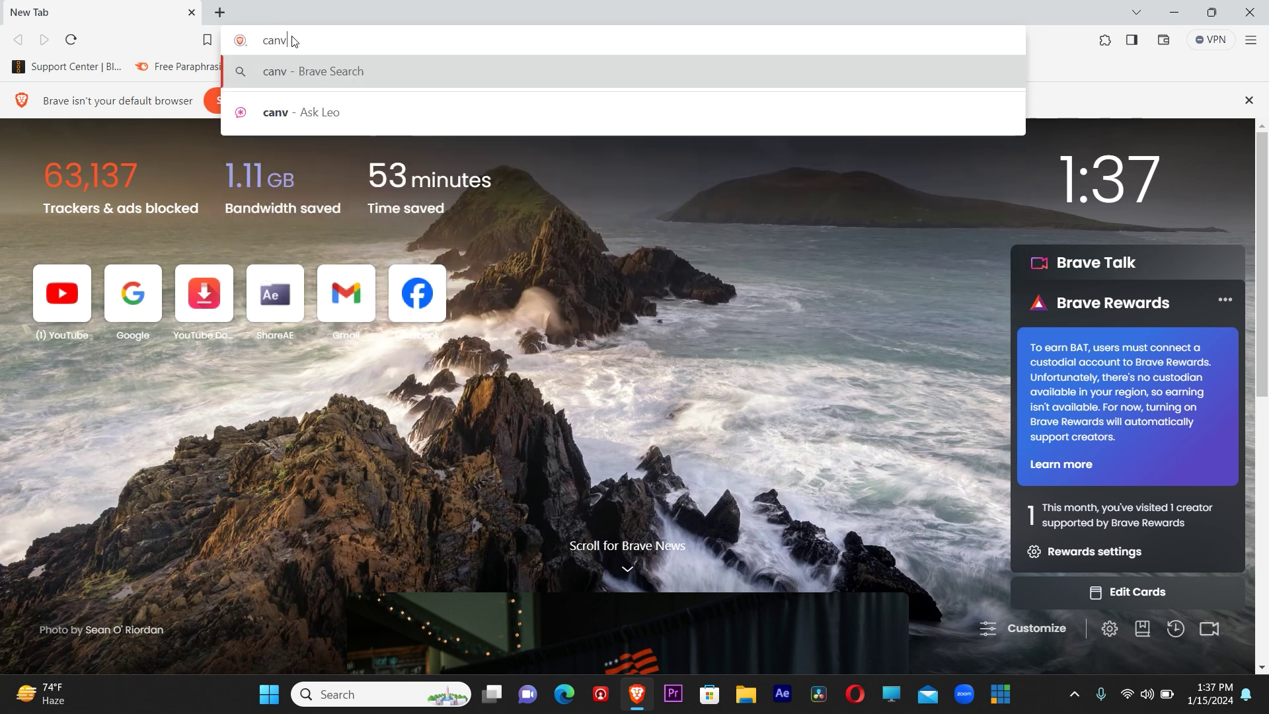
pyautogui.write('.com')
pyautogui.press('Return')
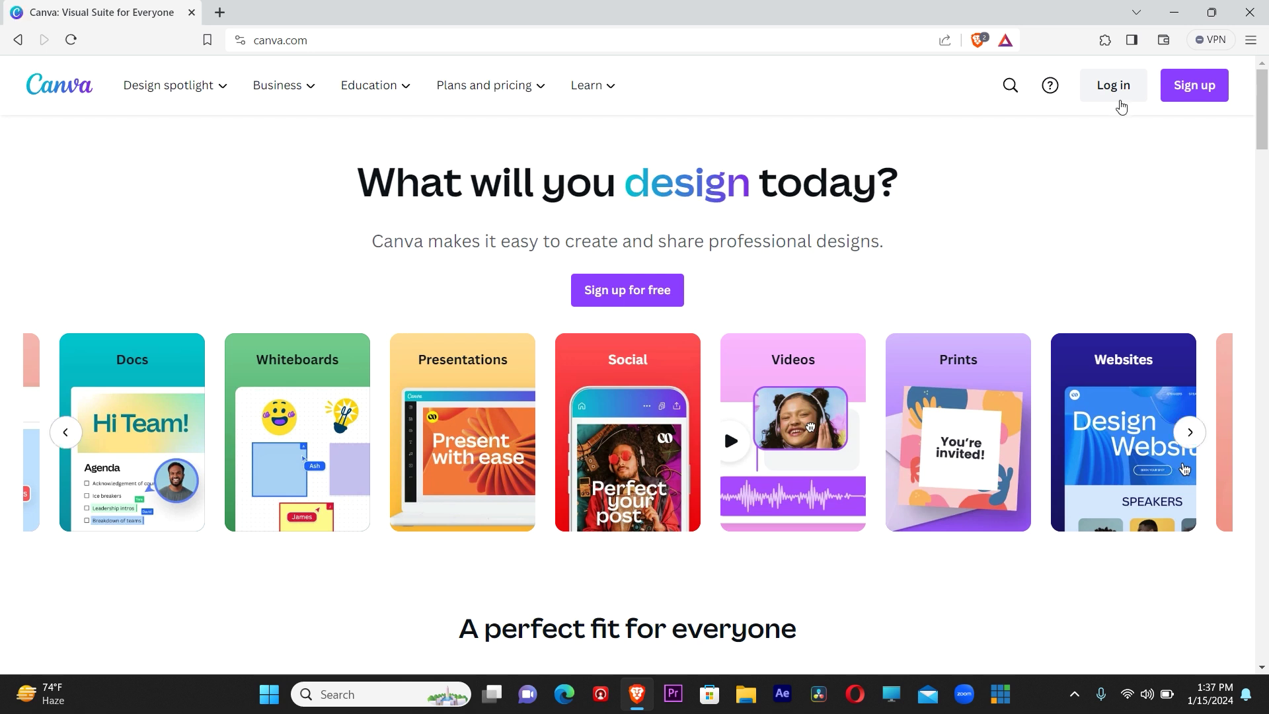
# Log in to Canva with a Google account, choose Non-profit or charity, and skip the nonprofit offer.
pyautogui.click(1112, 85)
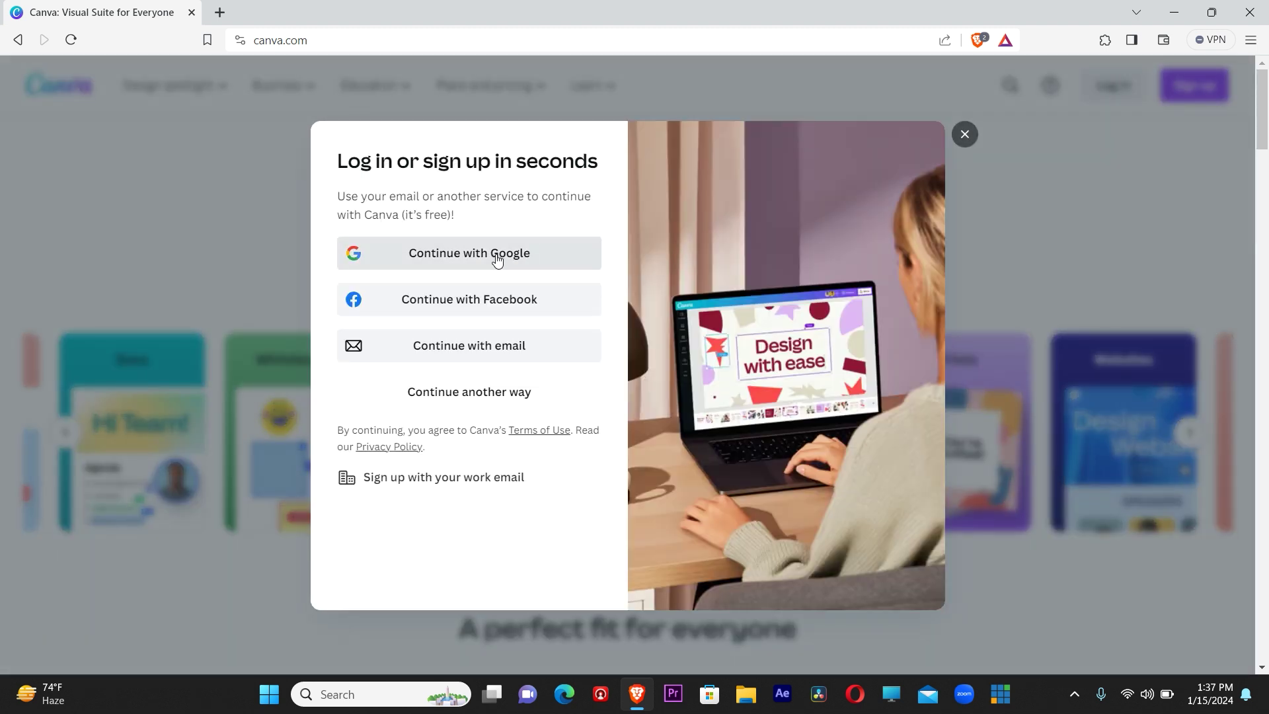
pyautogui.click(496, 258)
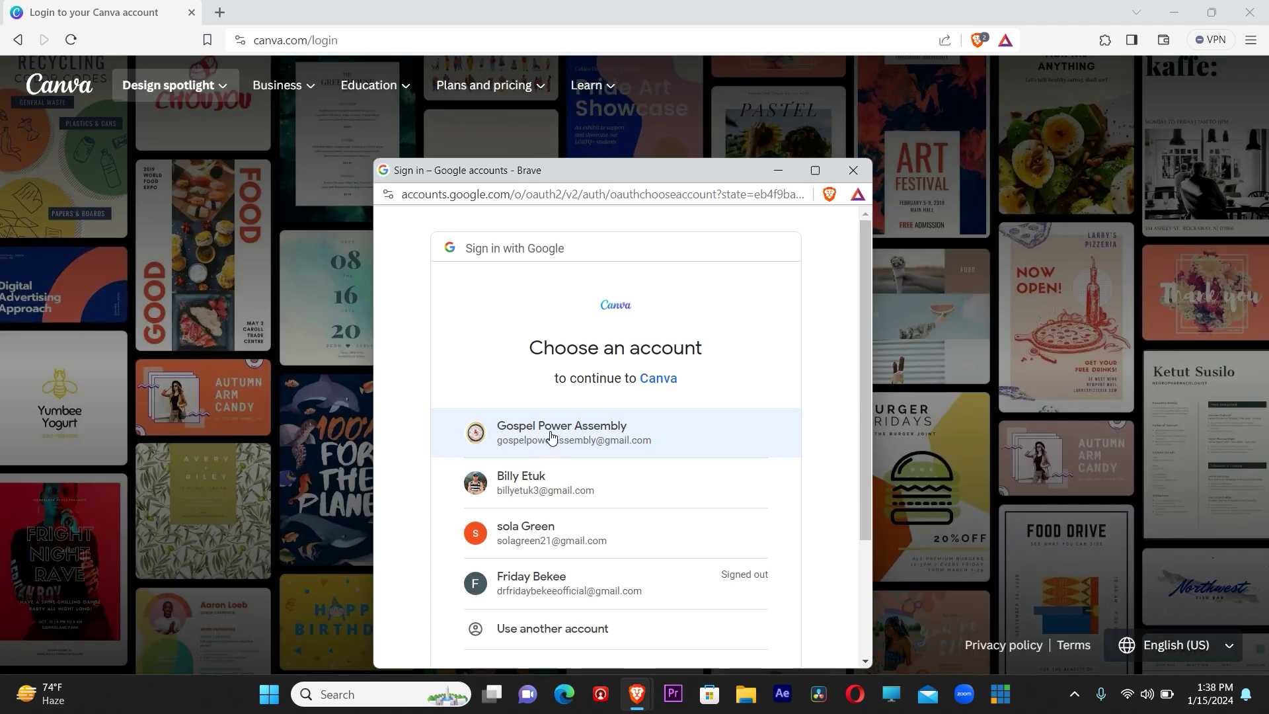
pyautogui.click(551, 436)
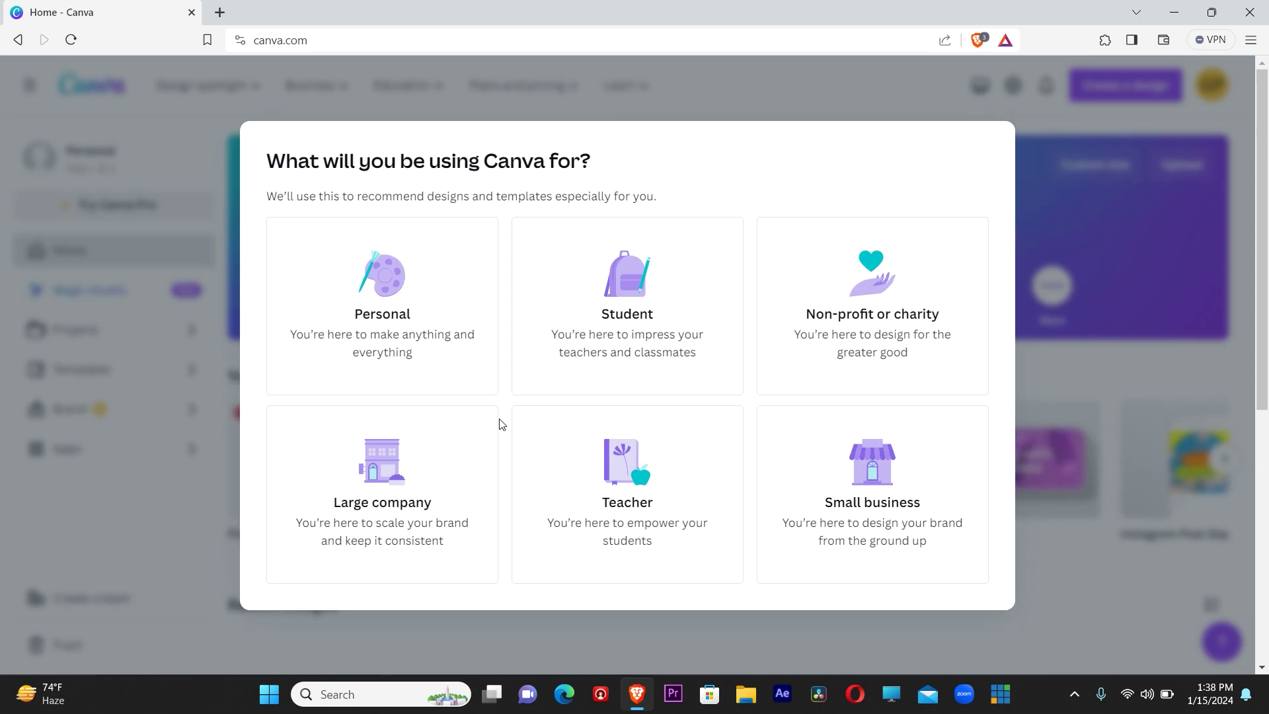
pyautogui.click(887, 334)
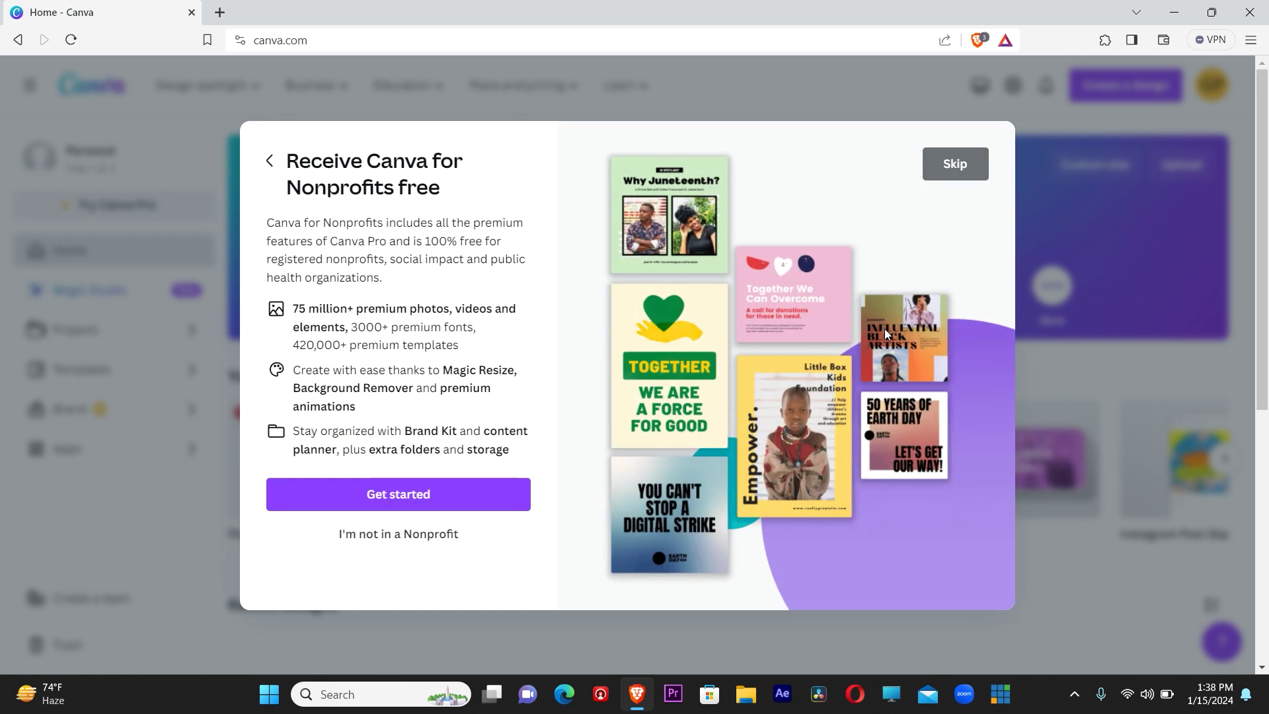
pyautogui.click(947, 172)
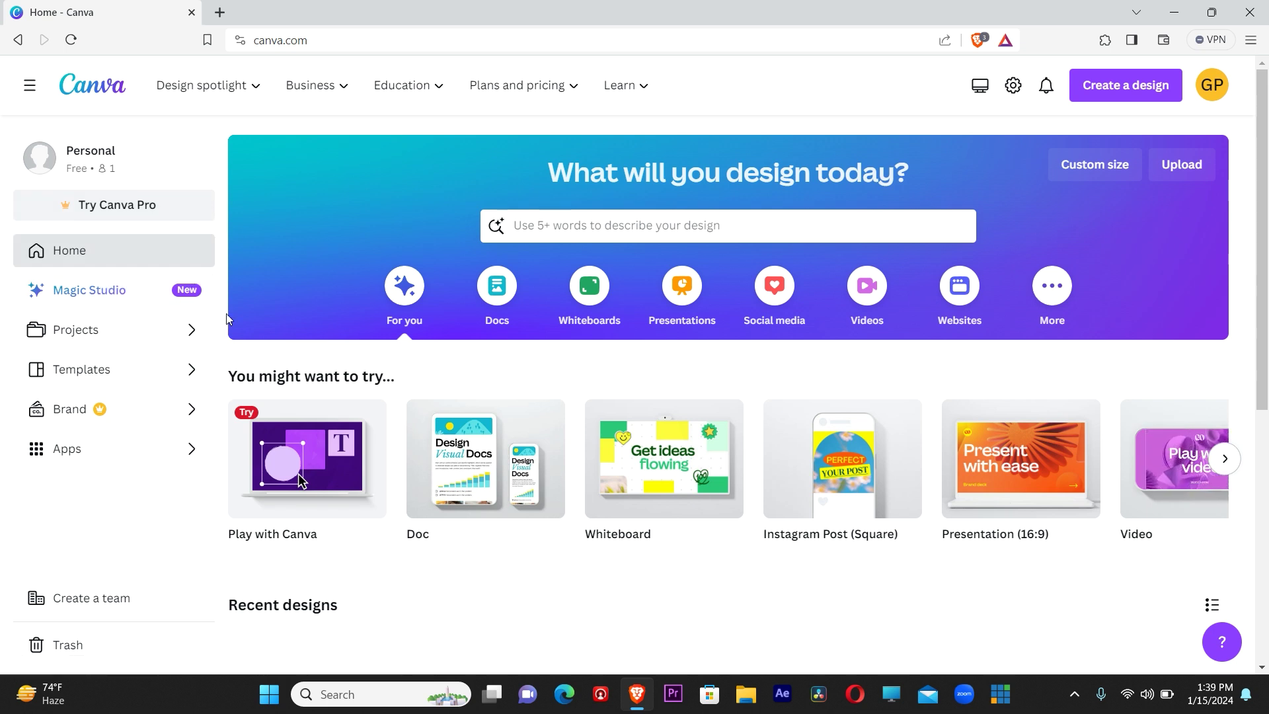
# Create a blank YouTube Thumbnail design from the 'You might want to try' carousel.
pyautogui.moveTo(569, 99)
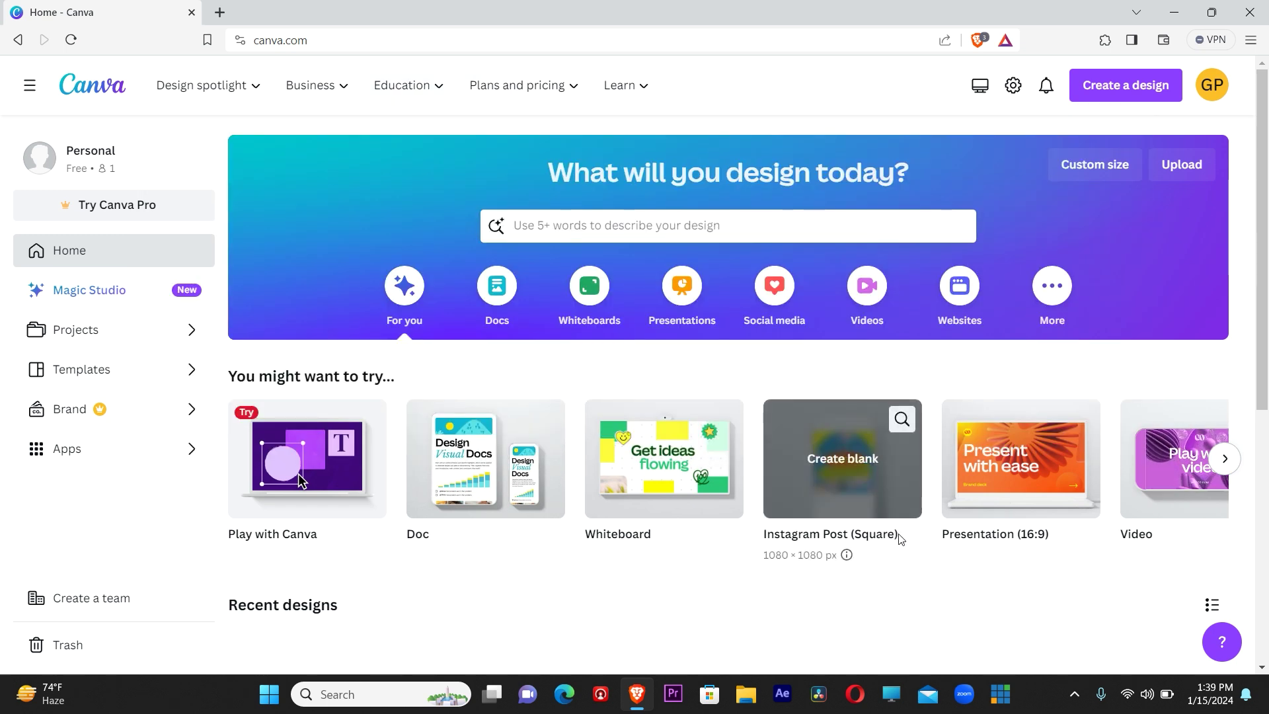
pyautogui.hscroll(5, 1103, 508)
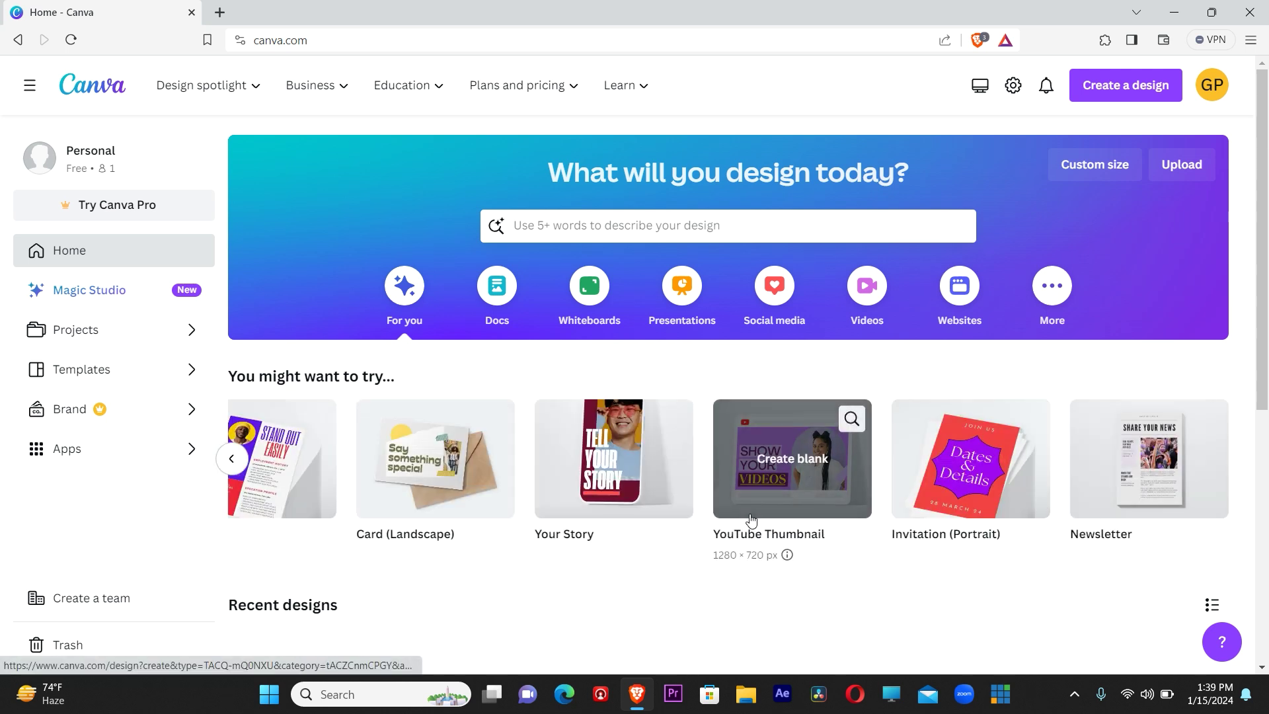
pyautogui.click(772, 496)
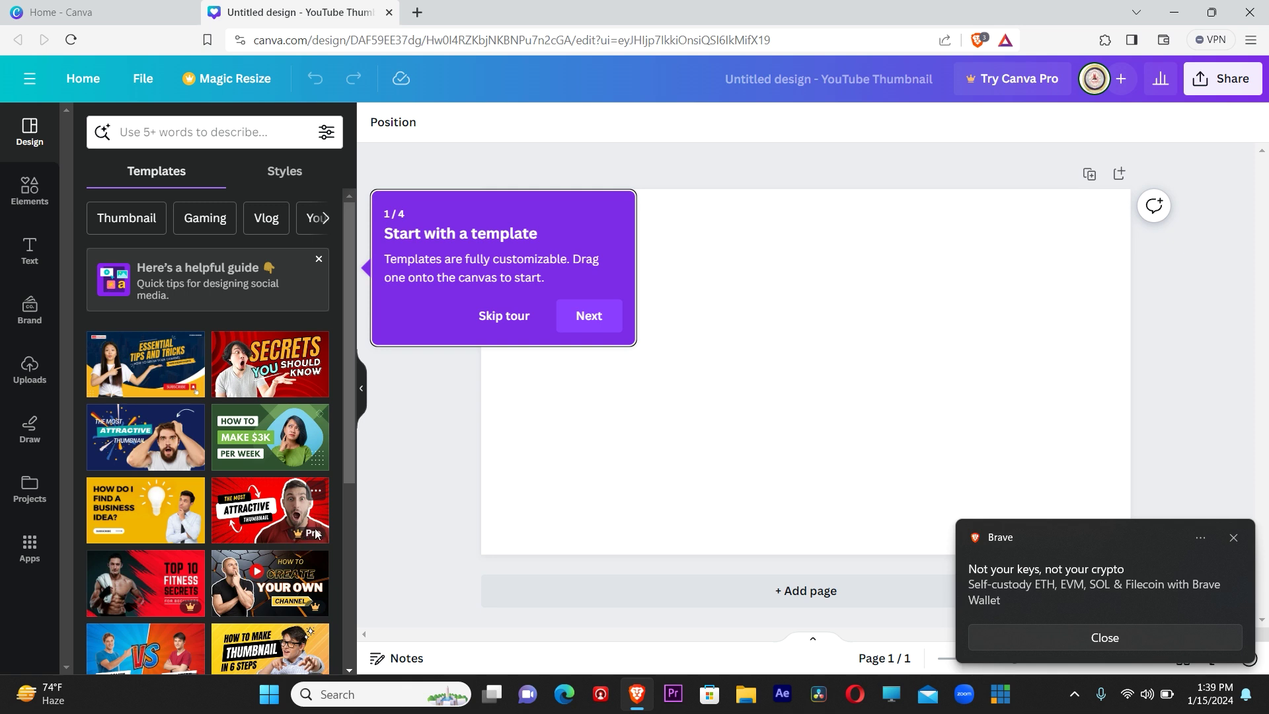
# Apply 'The Most Attractive Thumbnail' template, dismiss the tour and wallet notice, and nudge the man's photo right.
pyautogui.click(131, 436)
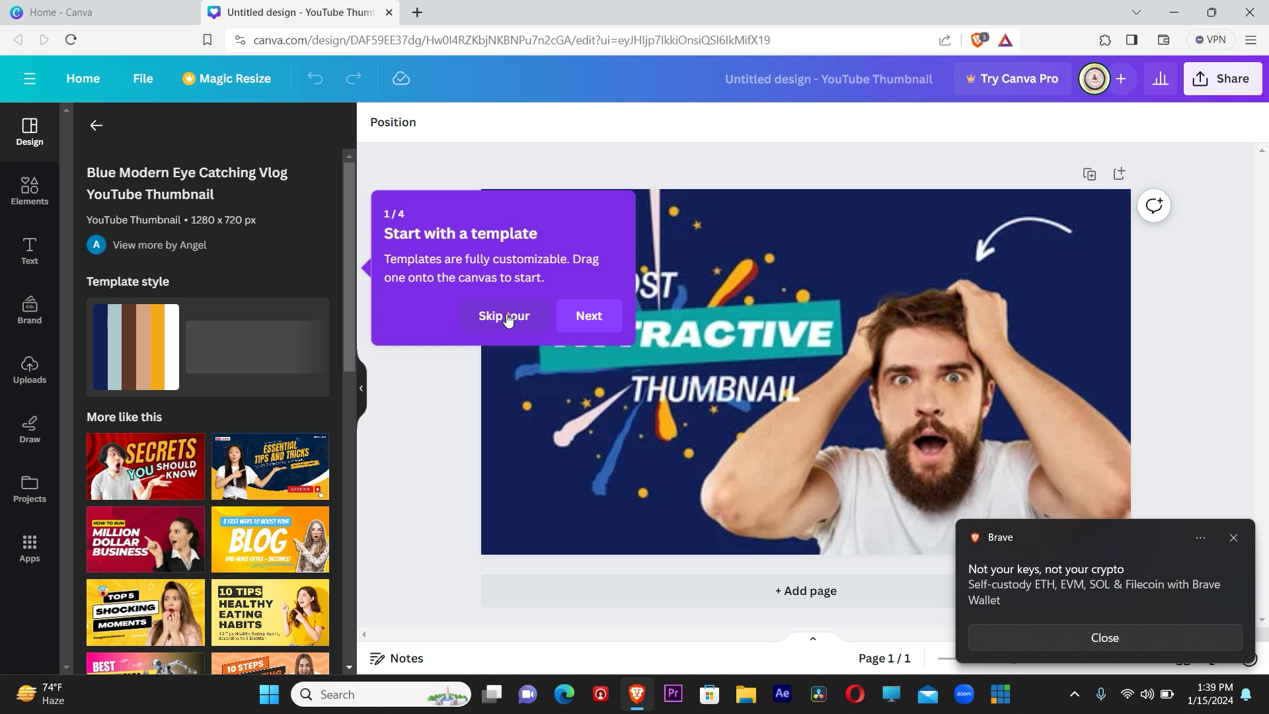
pyautogui.click(509, 315)
pyautogui.press('Delete')
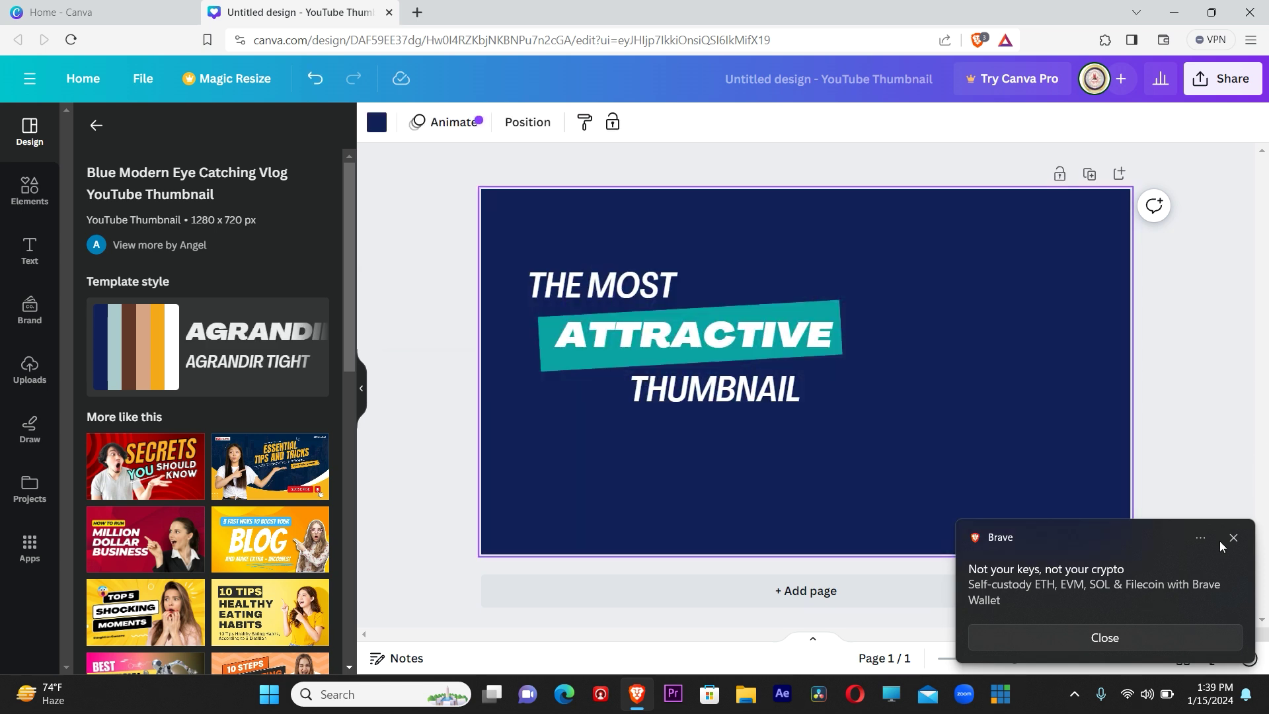
pyautogui.click(1232, 540)
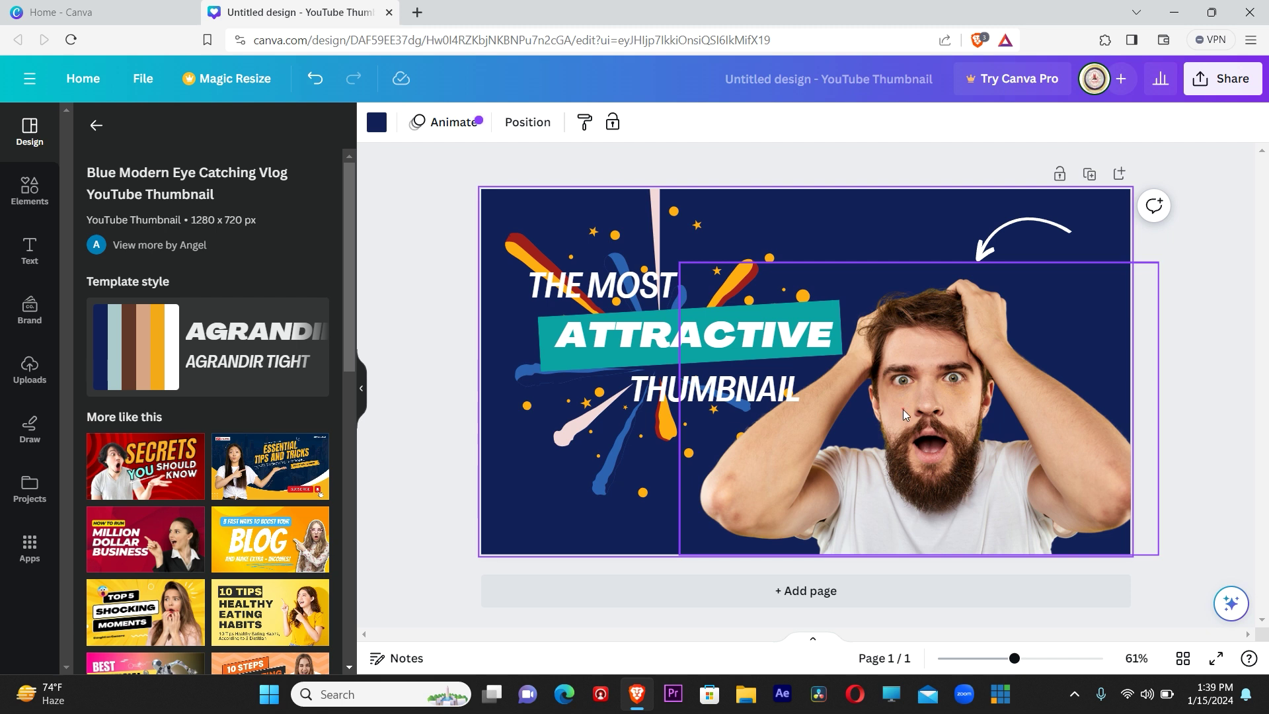
pyautogui.click(903, 410)
pyautogui.moveTo(903, 410); pyautogui.dragTo(905, 384)
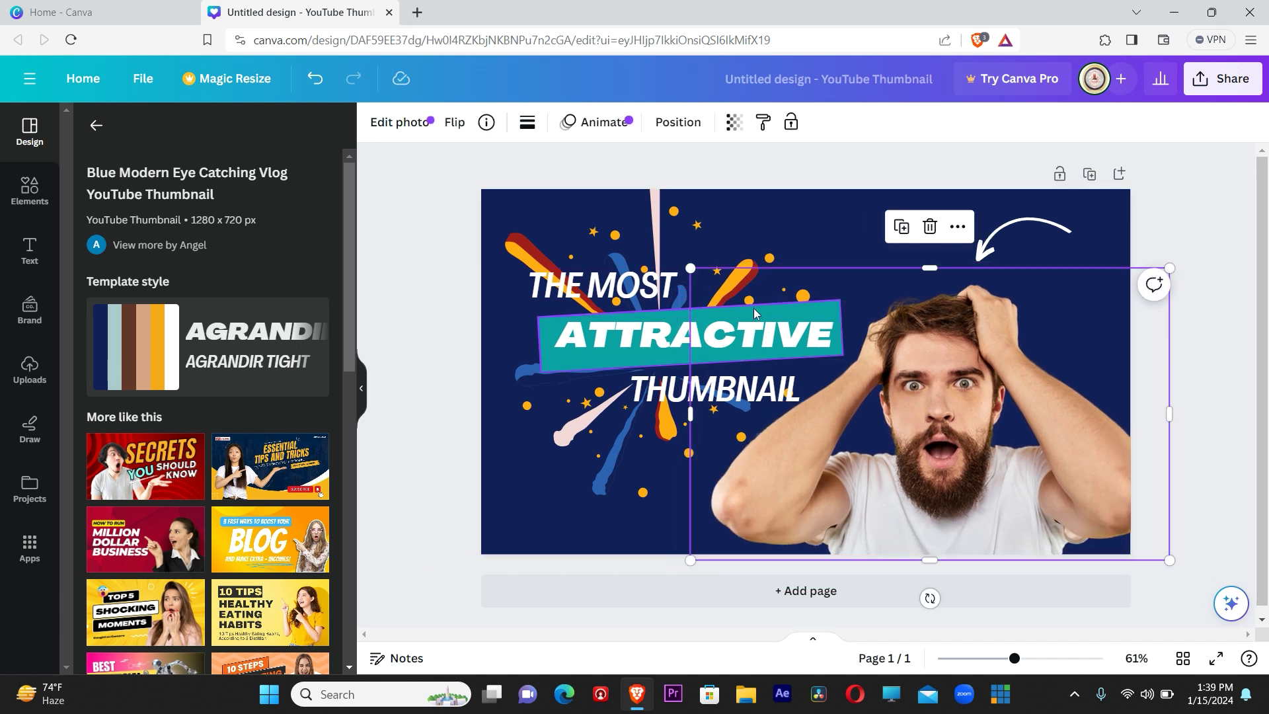
# Replace the ATTRACTIVE headline word with placeholder text 'KJYHUGUU'.
pyautogui.doubleClick(741, 325)
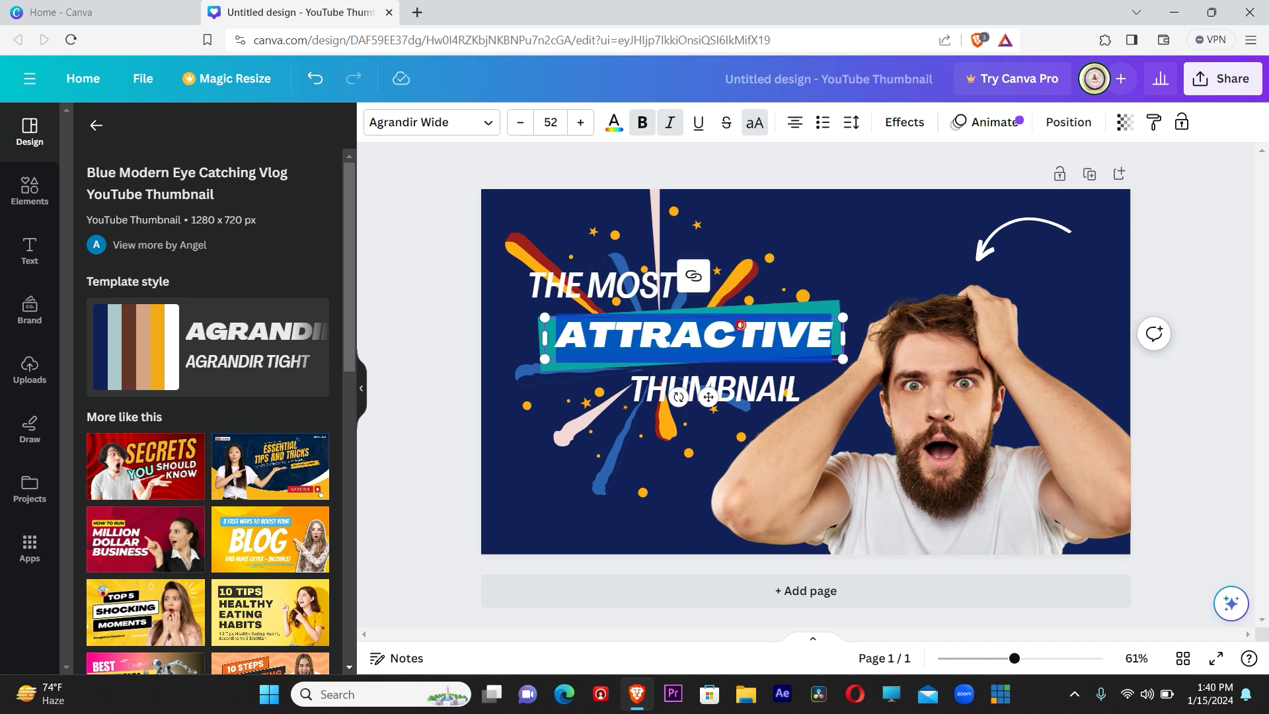
pyautogui.write('KJYHUGUU')
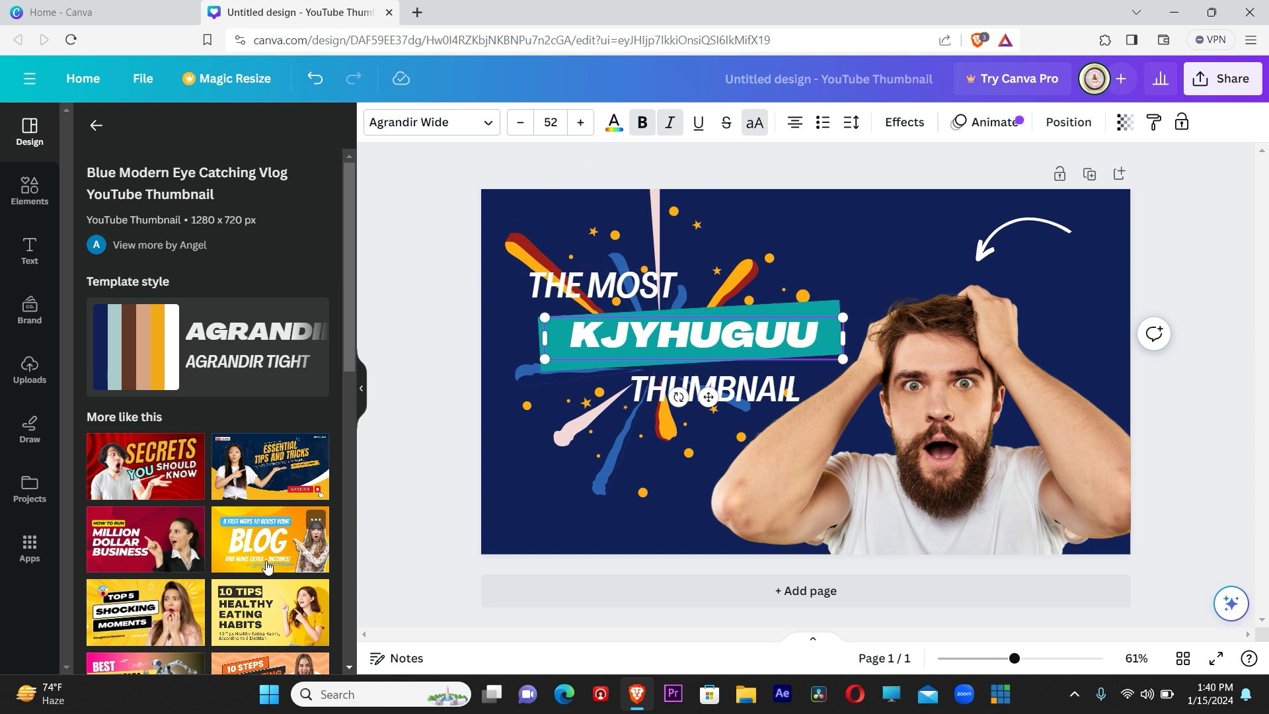
pyautogui.scroll(-10, 267, 567)
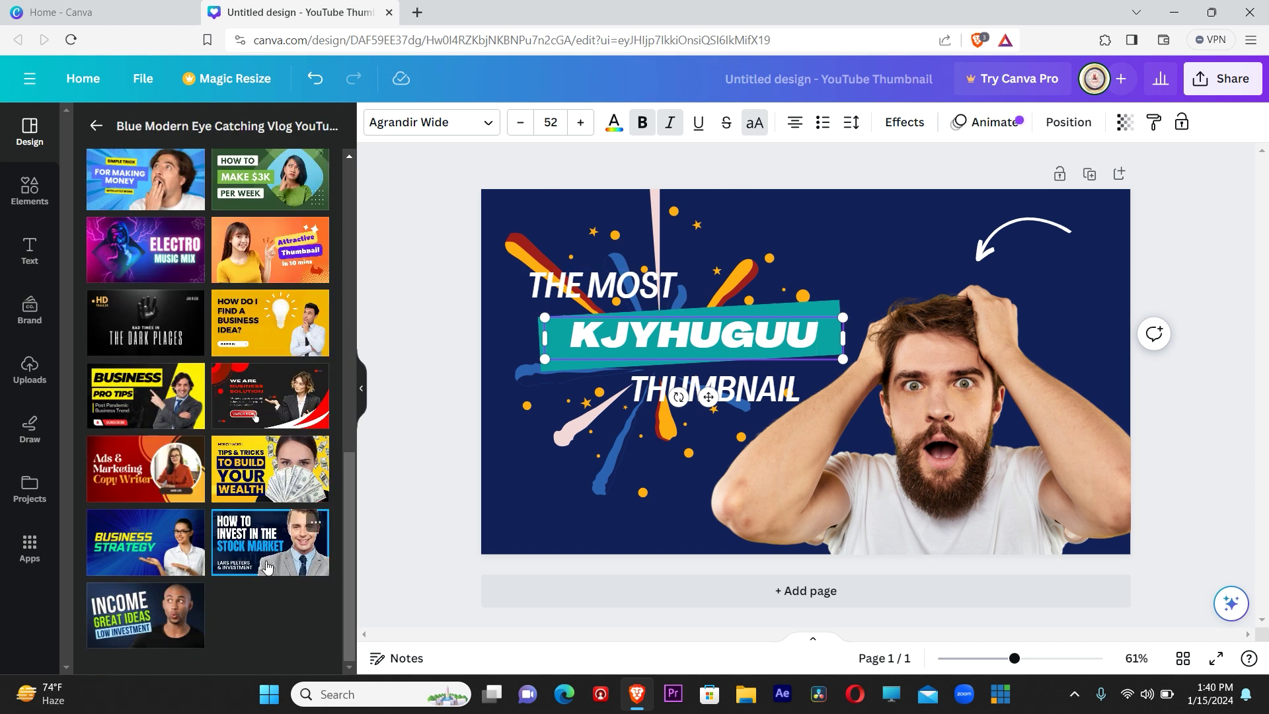
pyautogui.scroll(10, 267, 567)
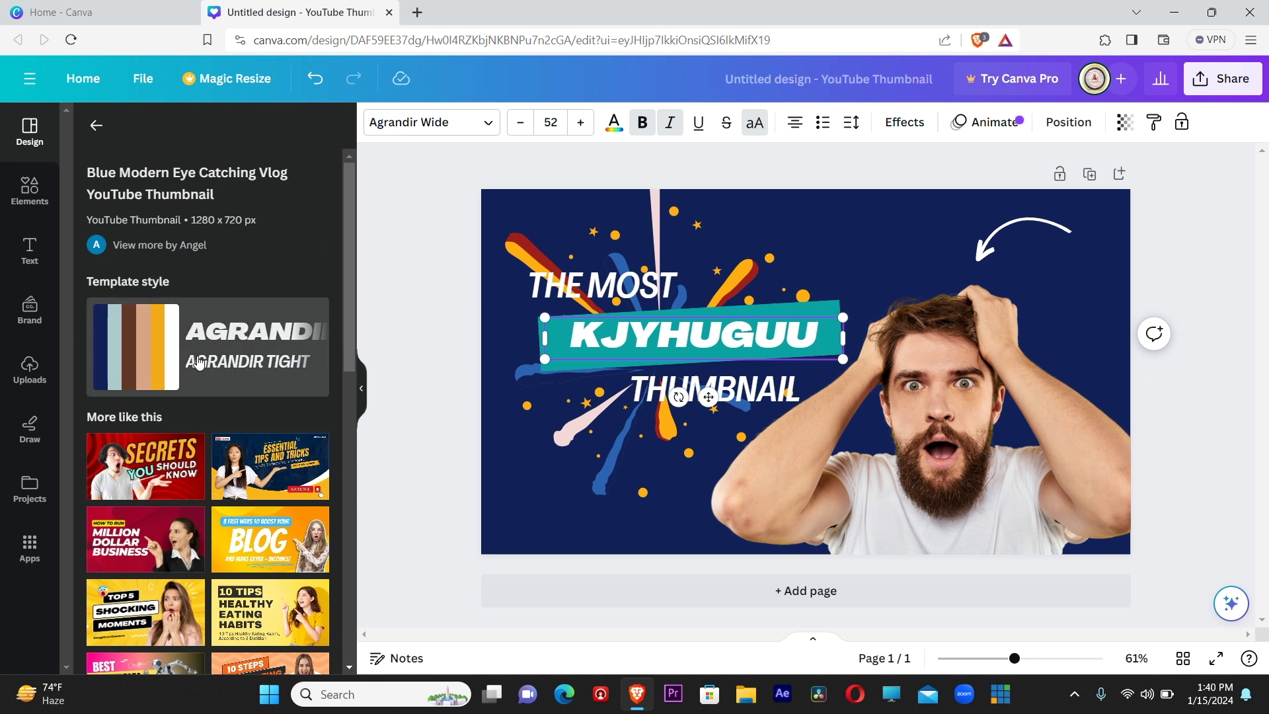
# Pick the Pro 'The Most Attractive Thumbnail' template from the full list and decline the upgrade offer.
pyautogui.click(96, 126)
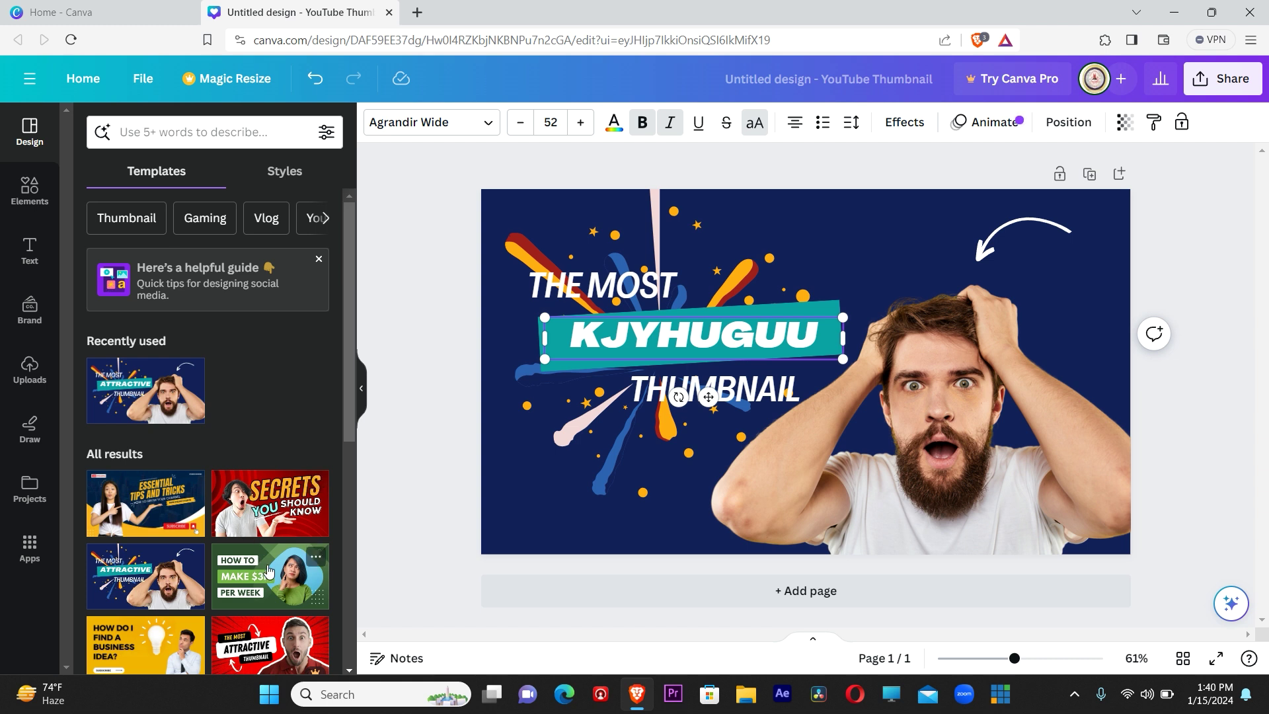
pyautogui.scroll(-5, 246, 533)
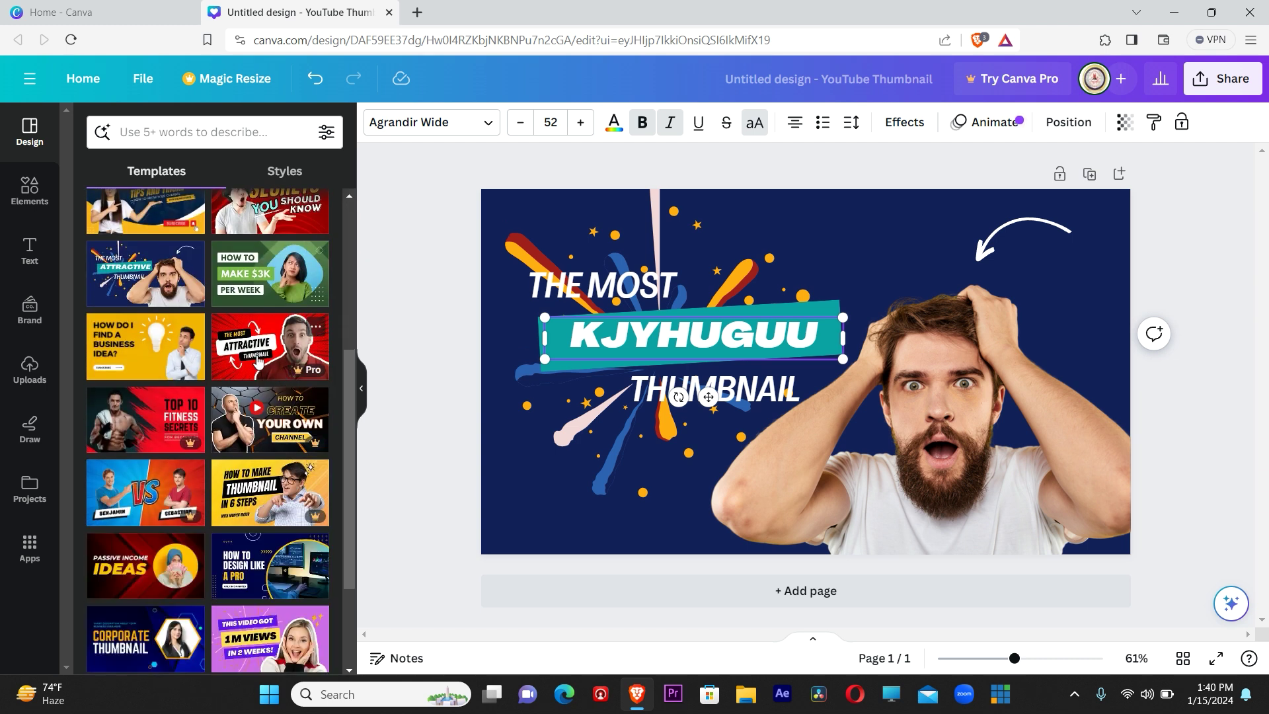
pyautogui.click(295, 367)
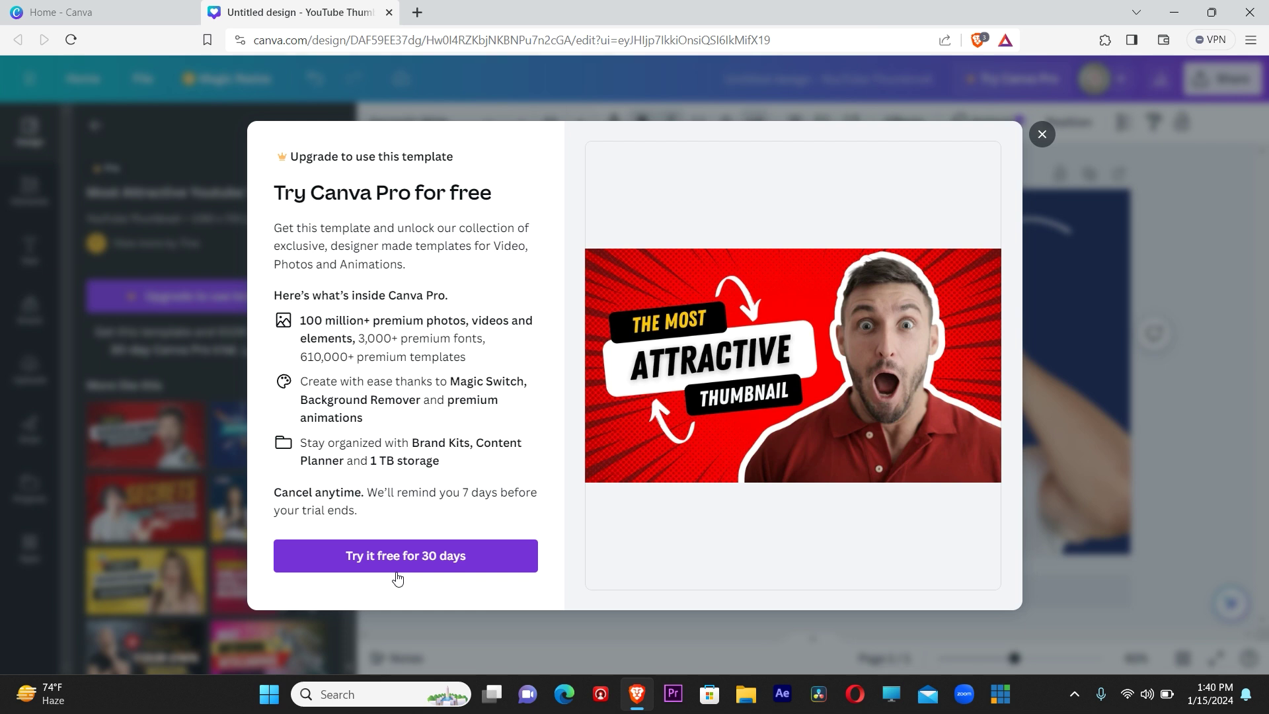
pyautogui.click(1041, 134)
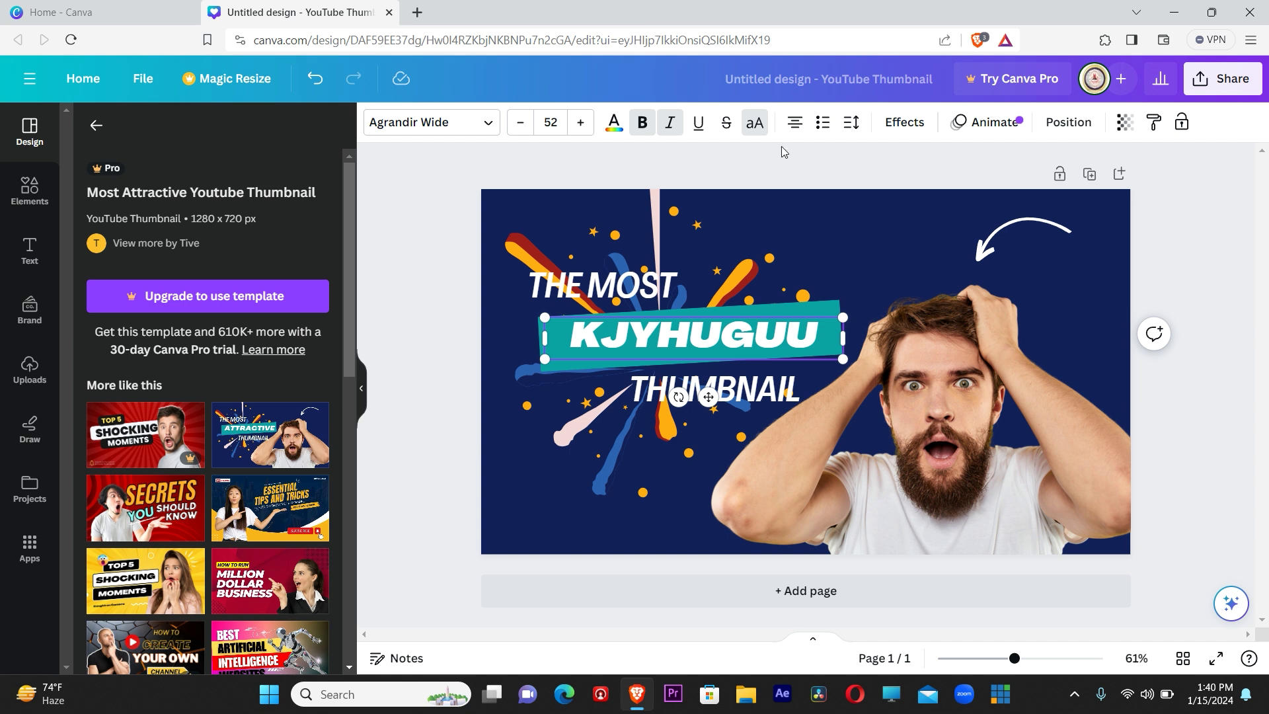
# Open google.com in a new browser tab.
pyautogui.click(416, 12)
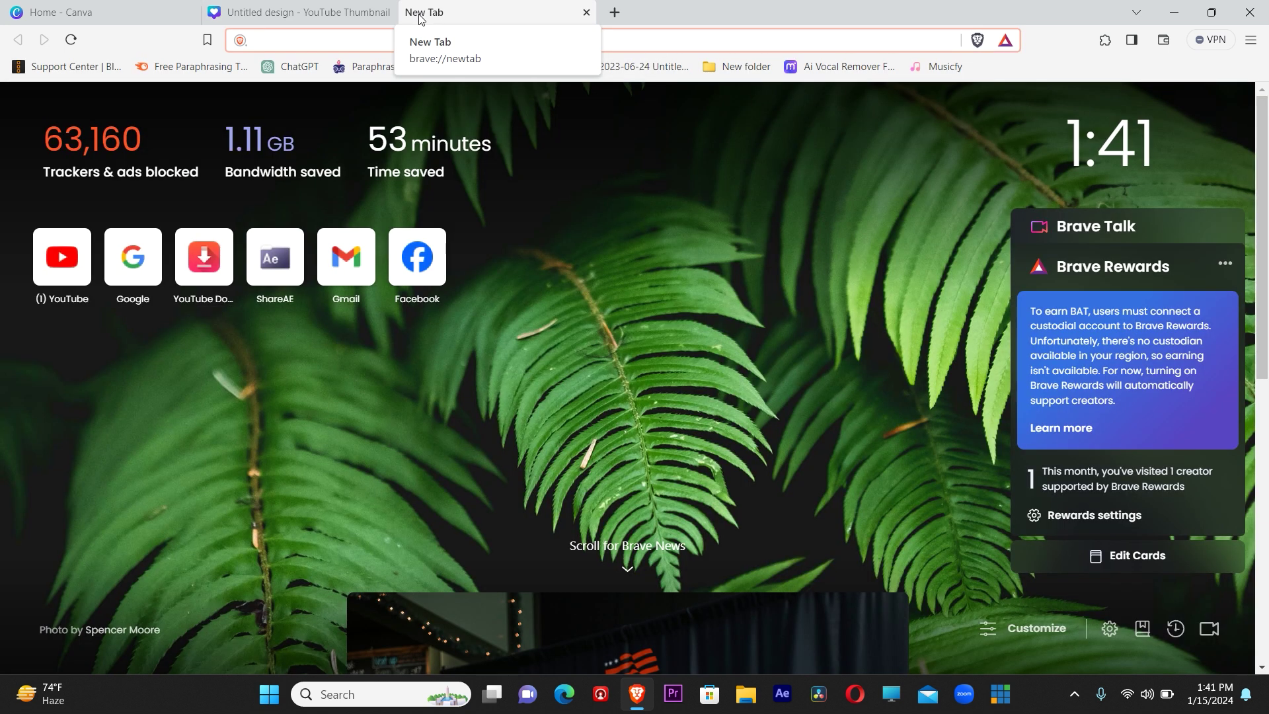
pyautogui.write('google.com')
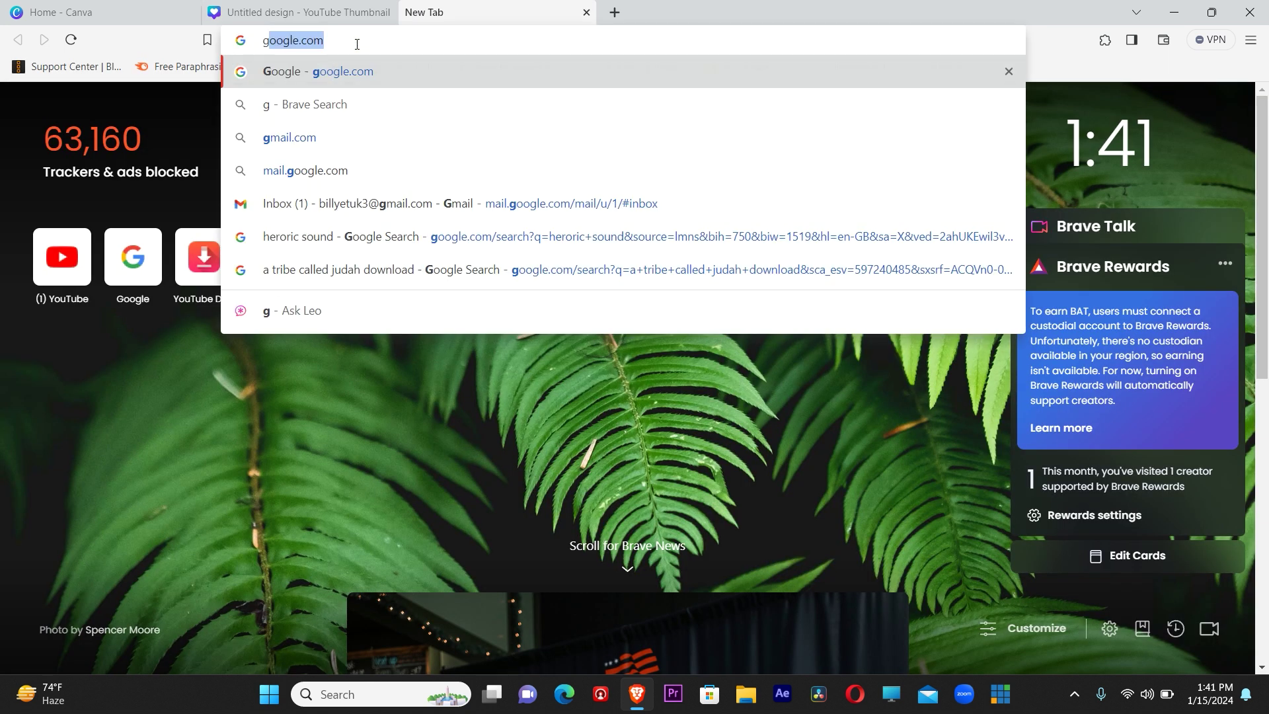
pyautogui.press('Return')
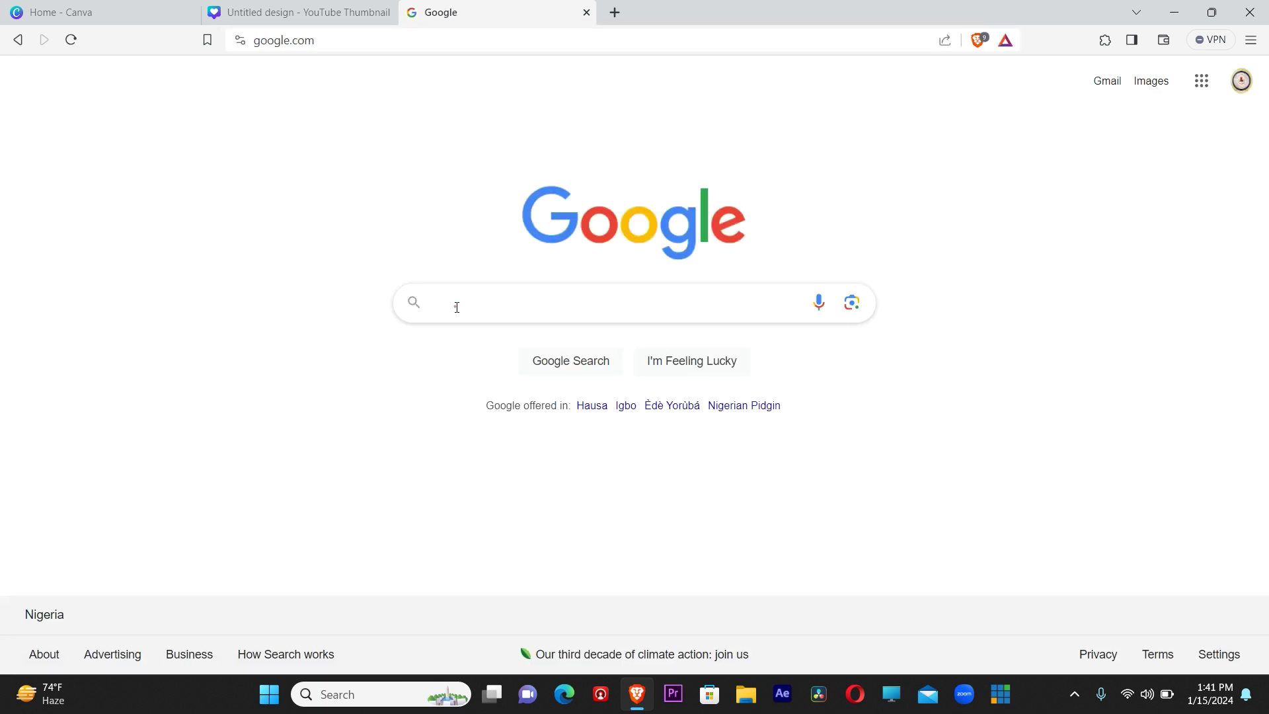
# Search Google for 'bingotingo canva pro' using the suggestion.
pyautogui.click(456, 306)
pyautogui.write('bing')
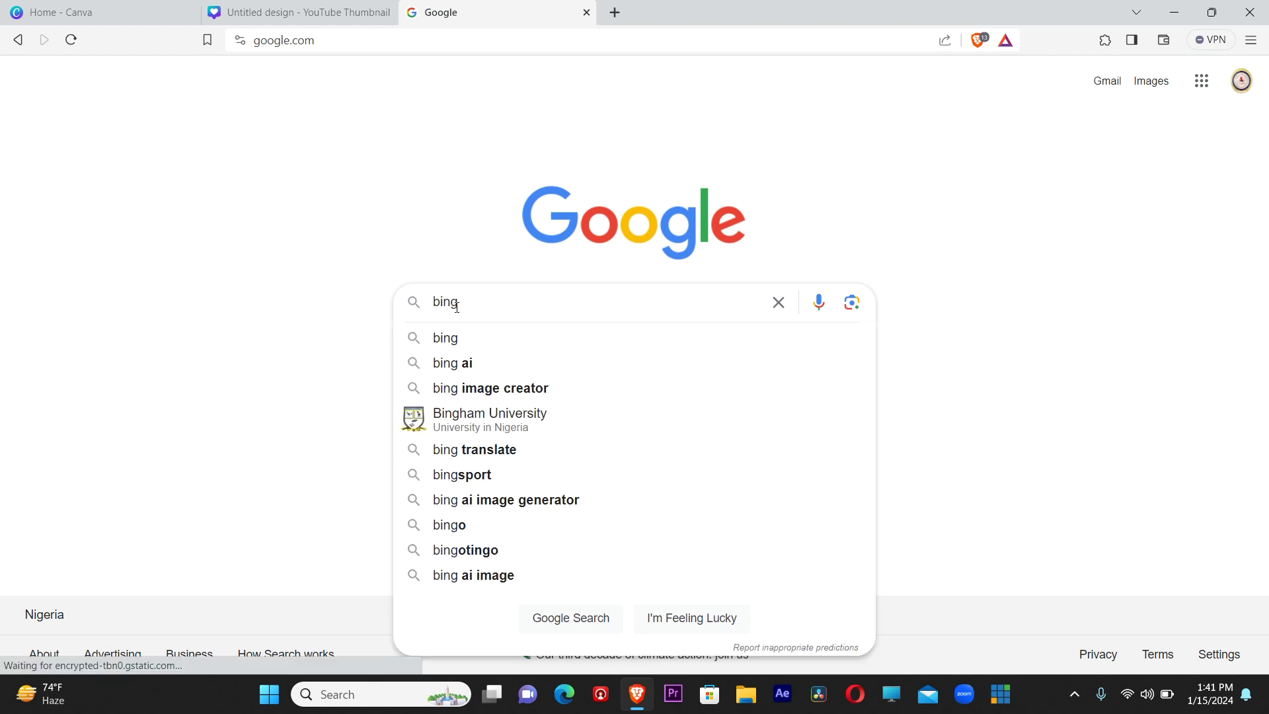
pyautogui.write('o')
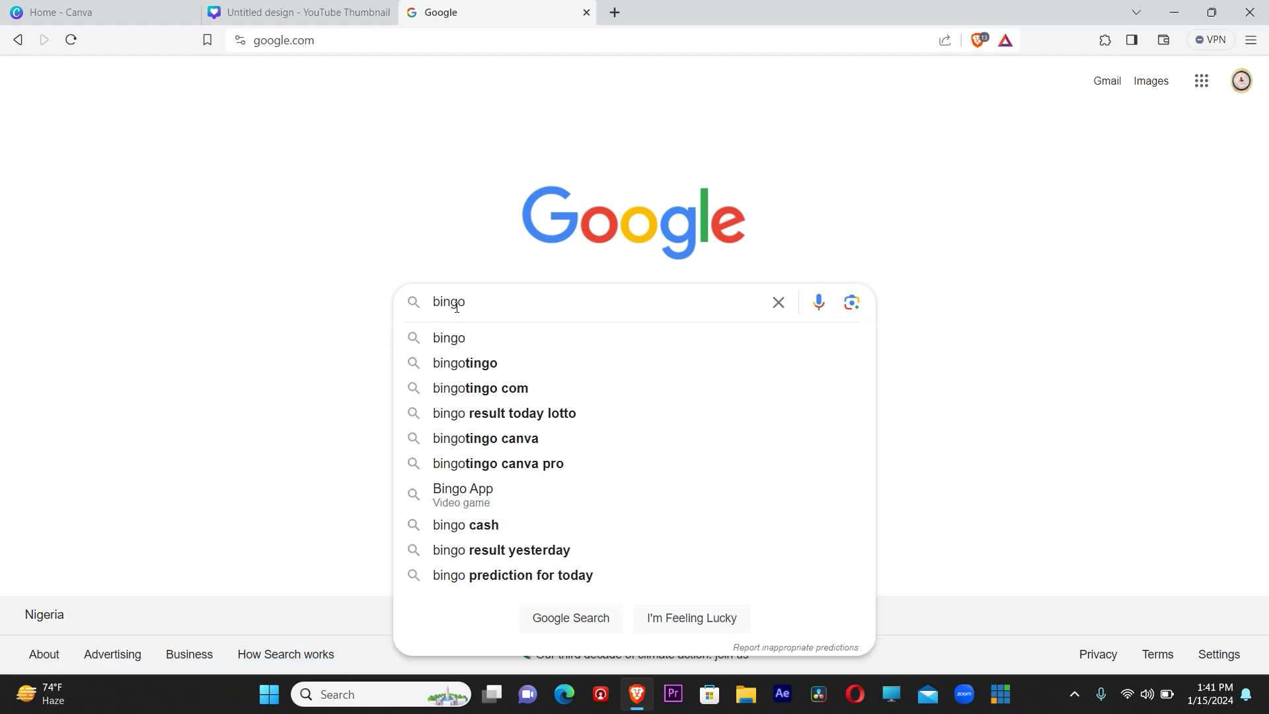
pyautogui.write('tin')
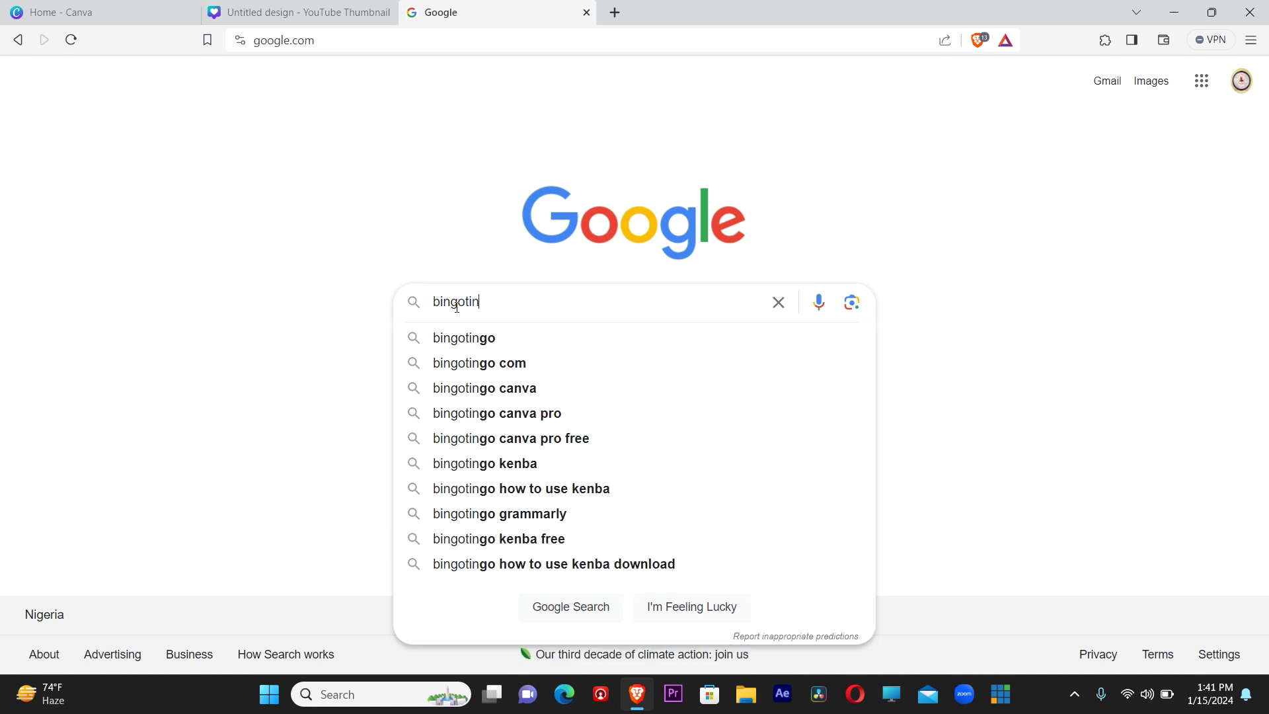
pyautogui.write('go')
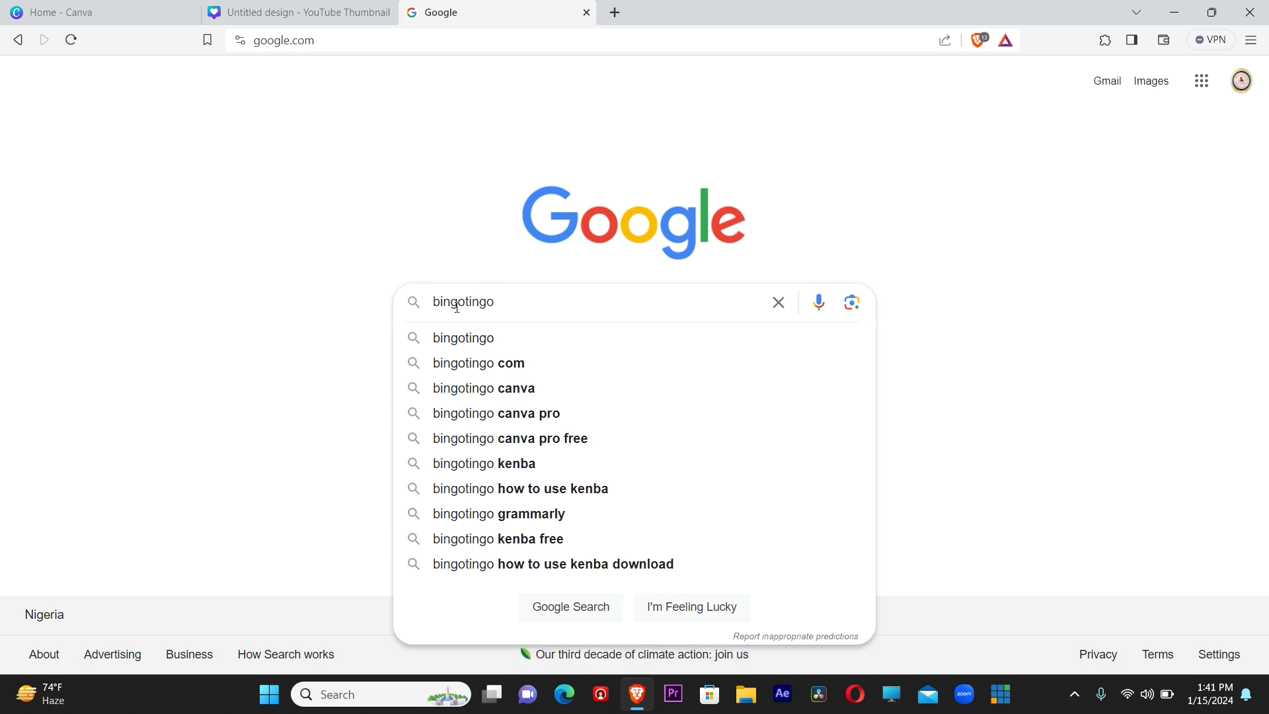
pyautogui.write(' ca')
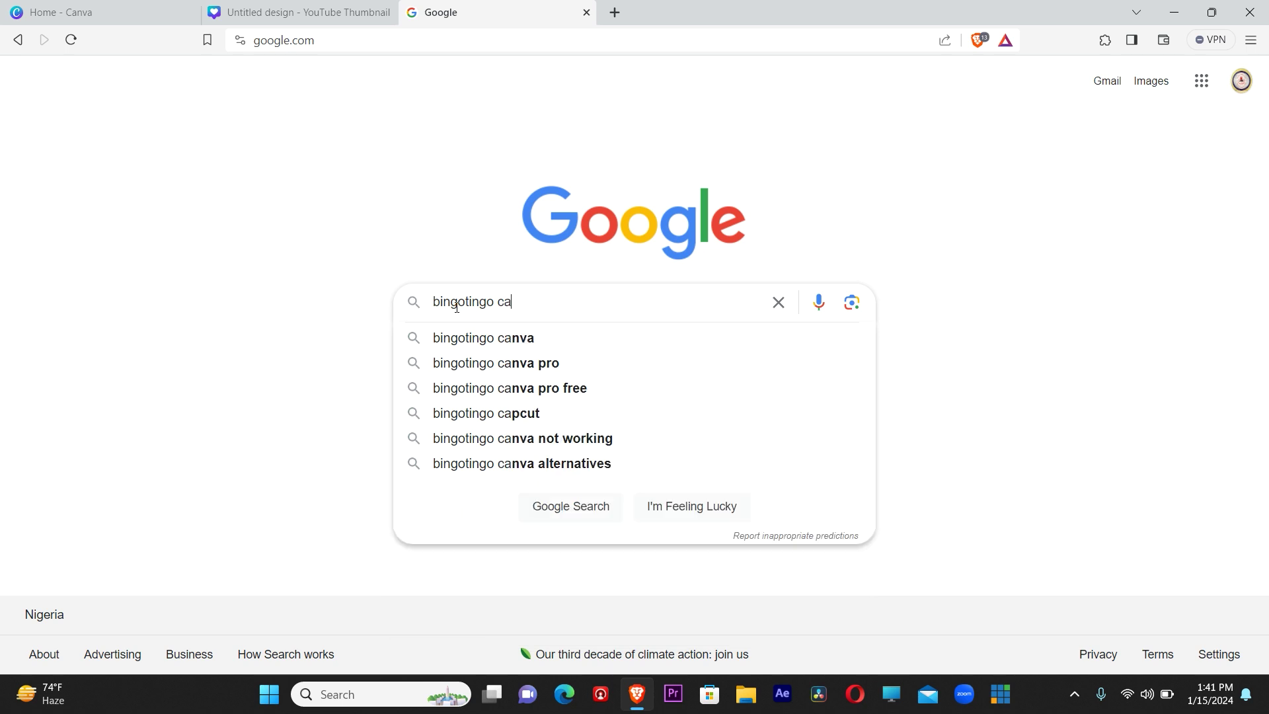
pyautogui.write('nva')
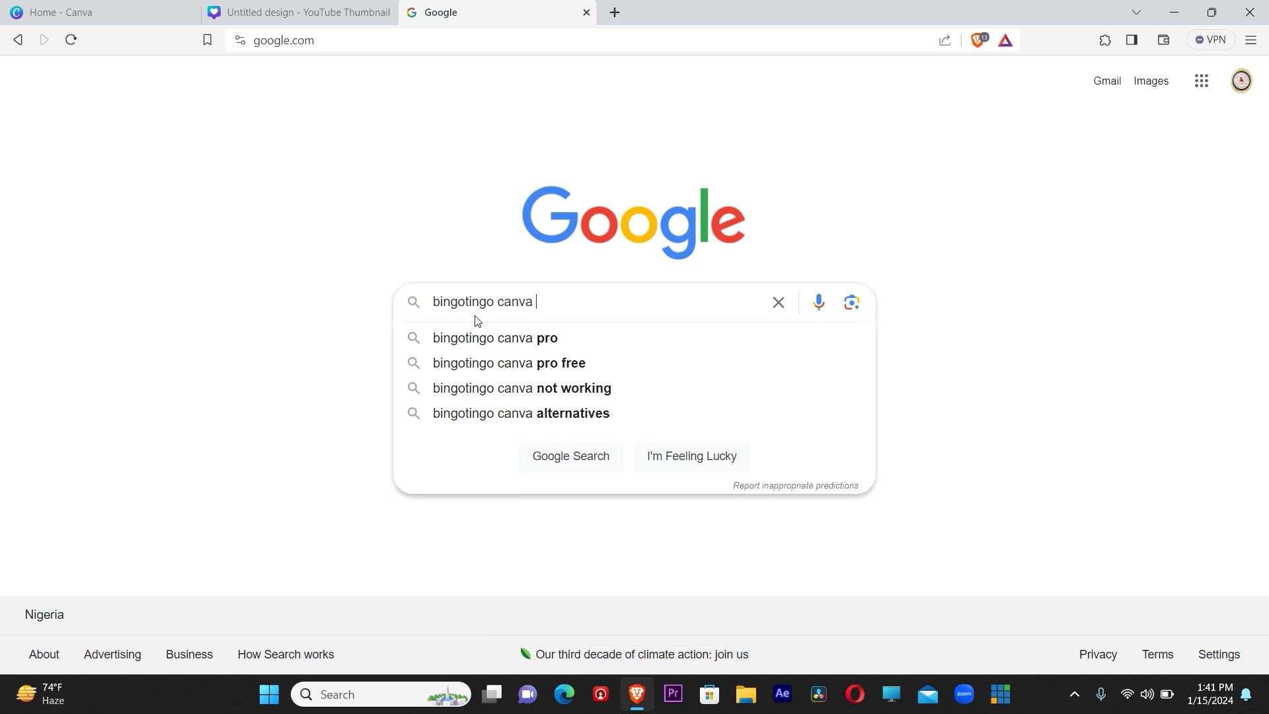
pyautogui.click(480, 338)
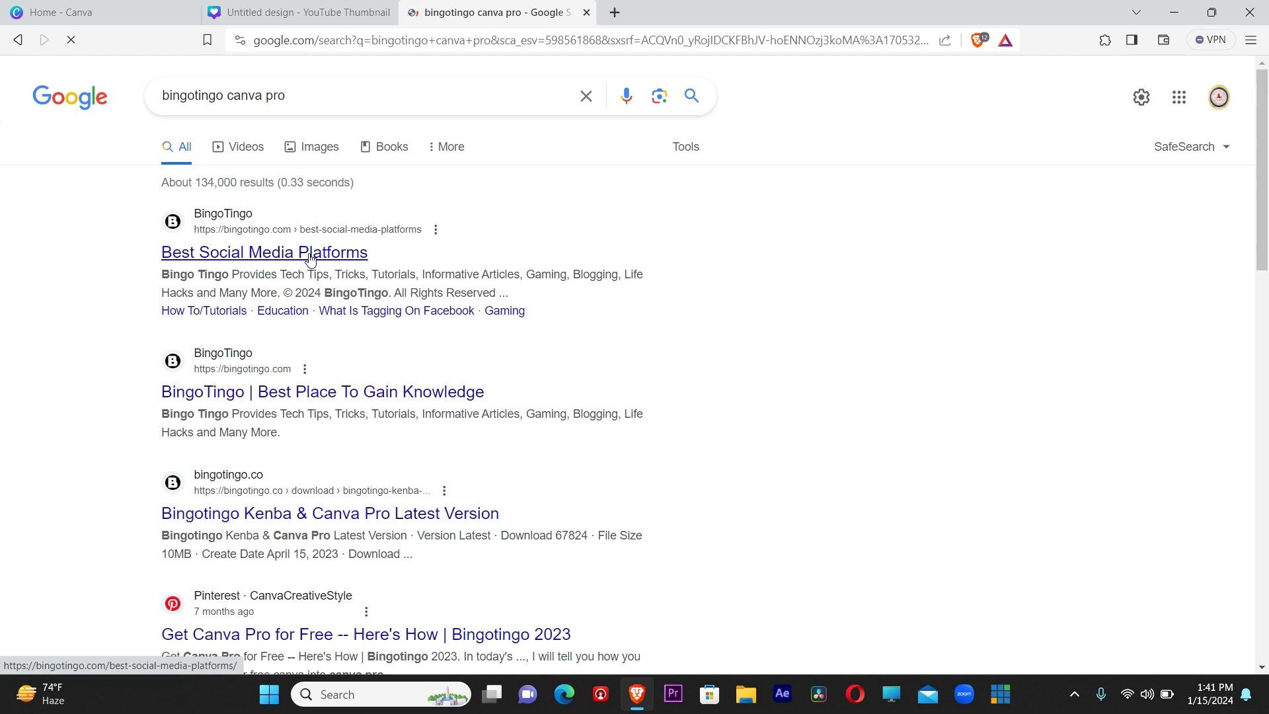
# Open the Best Social Media Platforms article on BingoTingo and scroll through it.
pyautogui.click(311, 258)
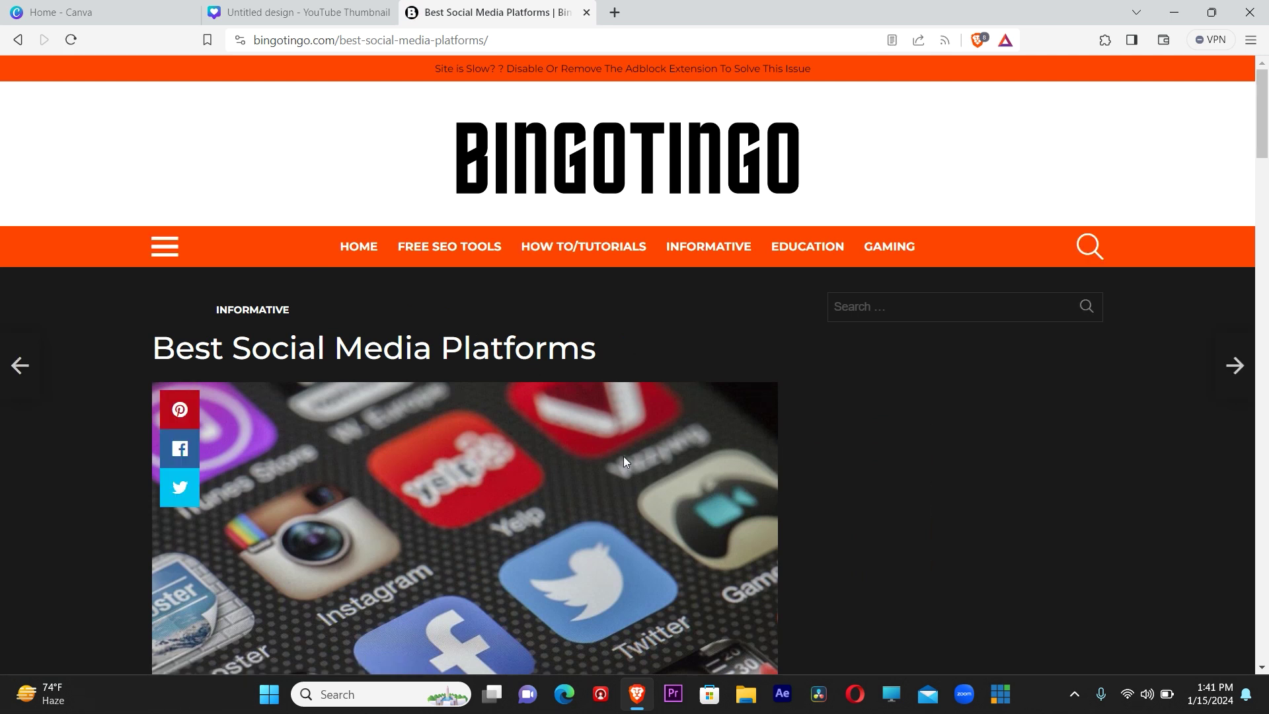
pyautogui.scroll(-15, 625, 458)
pyautogui.scroll(-15, 625, 458)
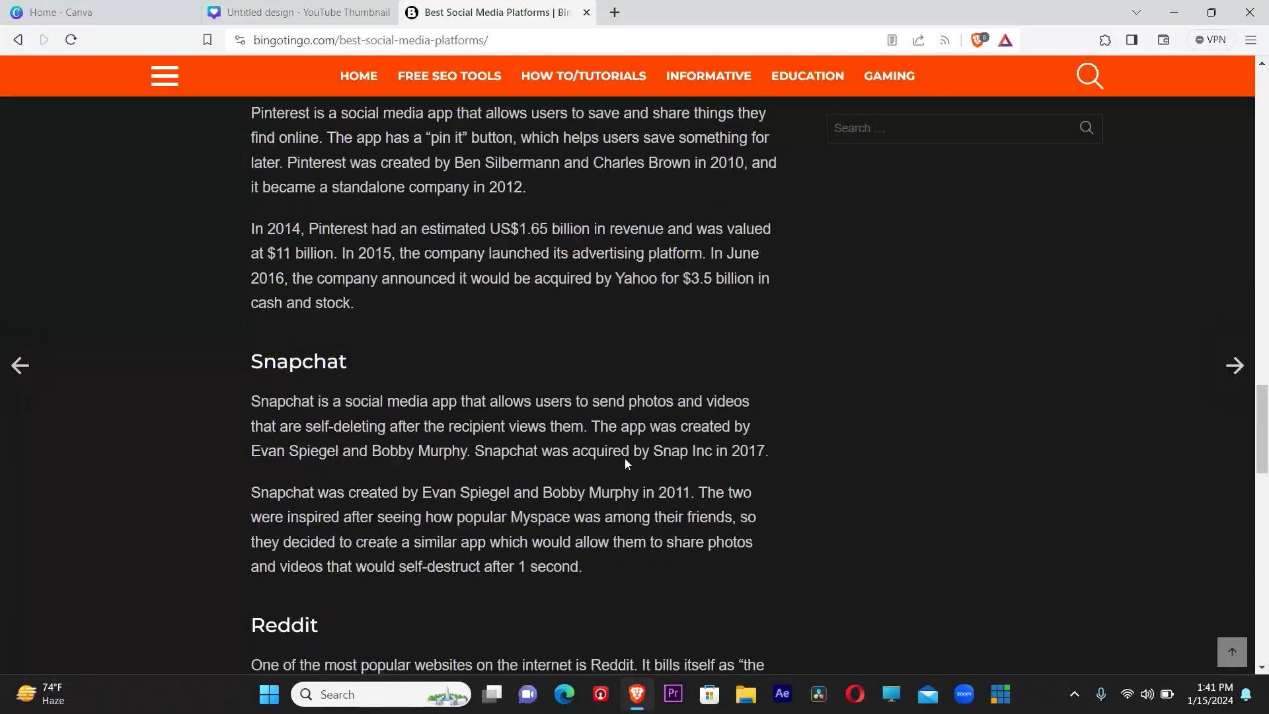
pyautogui.scroll(15, 625, 458)
pyautogui.scroll(-20, 626, 460)
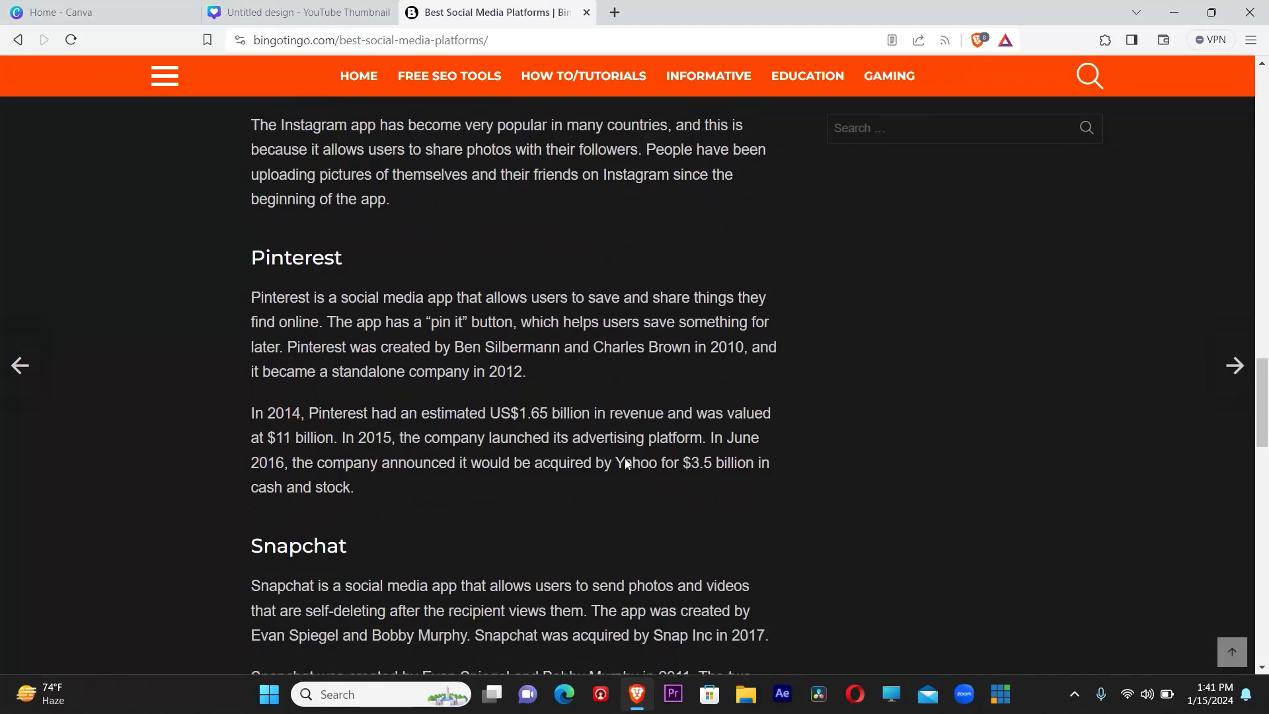
pyautogui.scroll(-5, 624, 458)
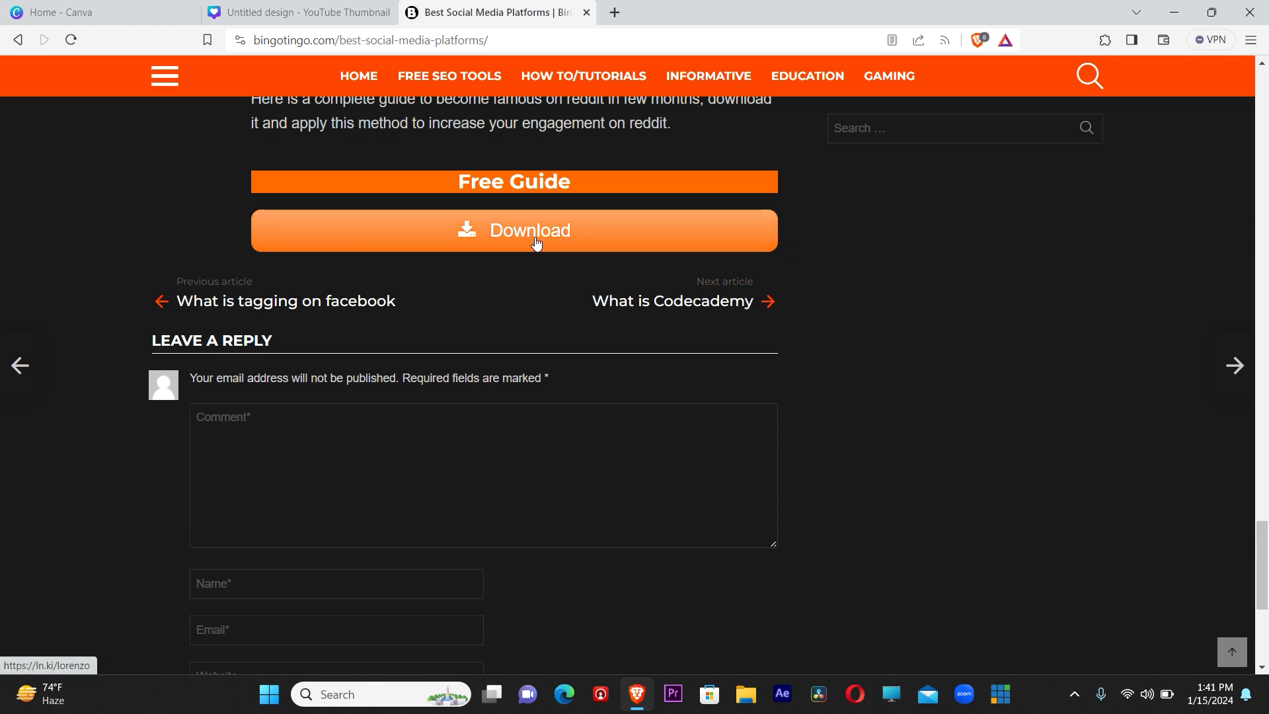
pyautogui.press('Home')
pyautogui.scroll(-20, 536, 243)
# Download the article's Free Guide and follow the first GET HERE link on the ln.ki page.
pyautogui.press('End')
pyautogui.scroll(12, 536, 238)
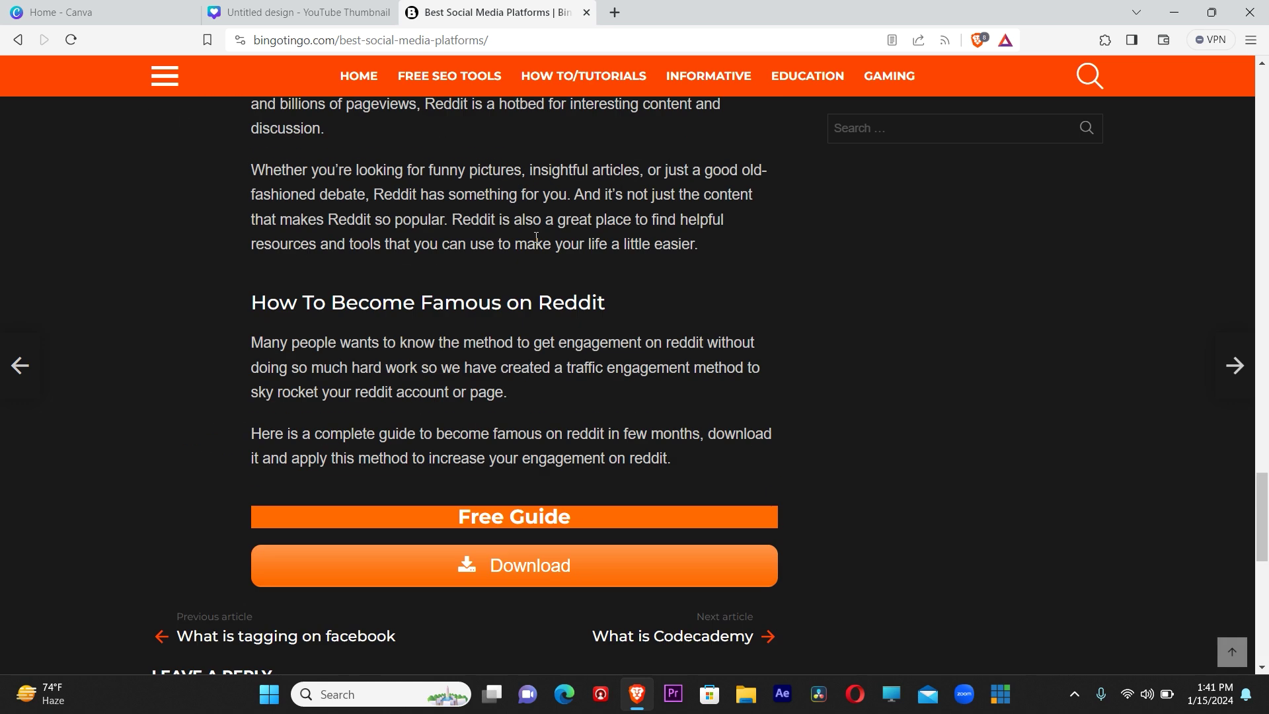
pyautogui.click(522, 572)
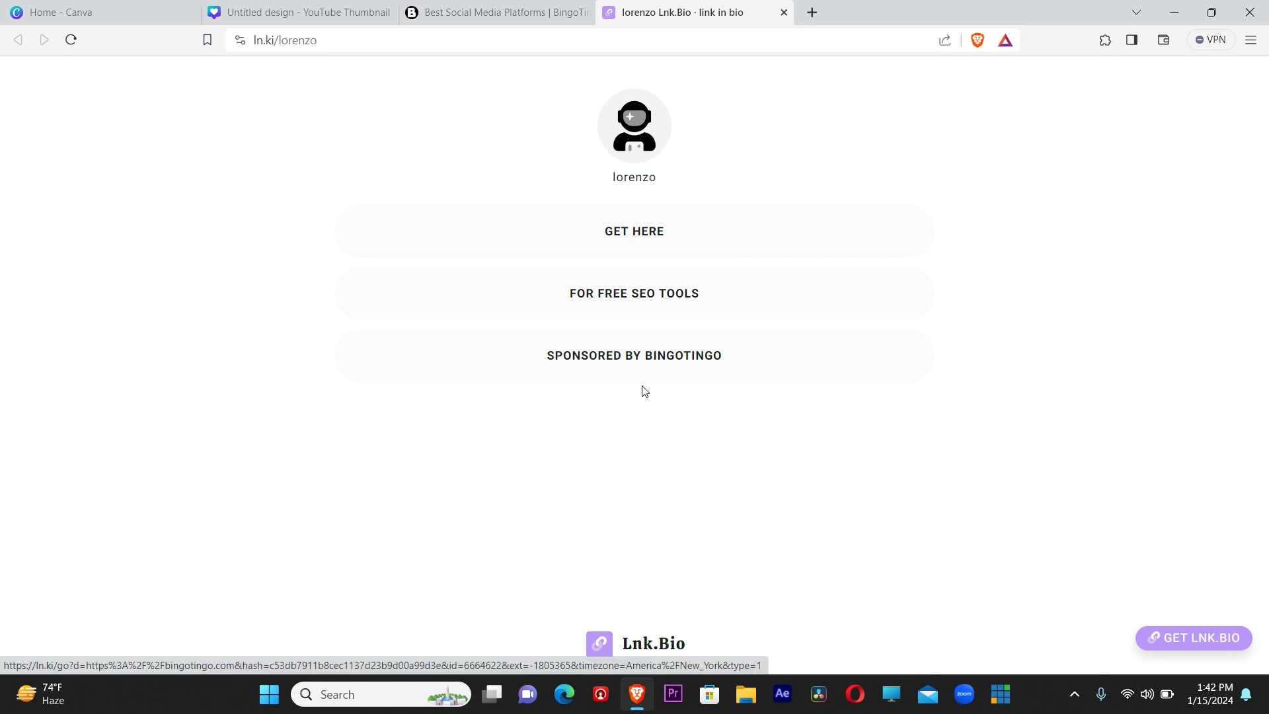
pyautogui.click(651, 235)
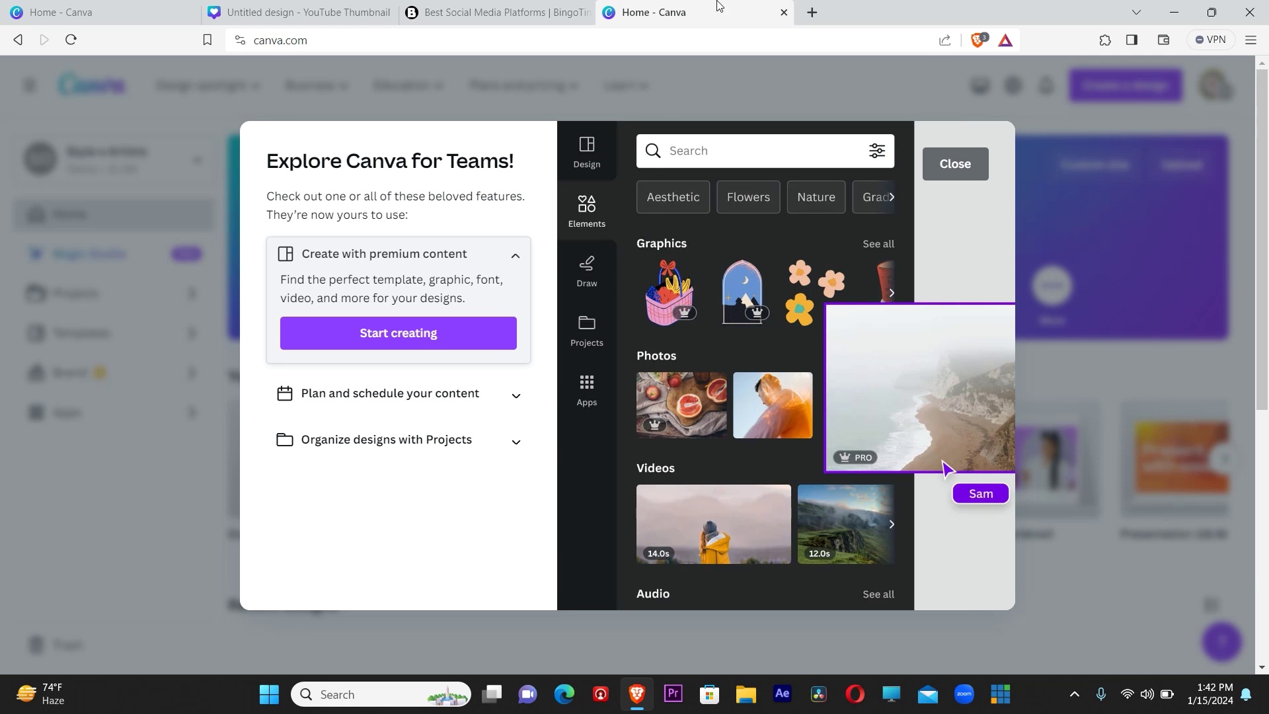
# Close the Explore Canva for Teams welcome popup.
pyautogui.click(981, 167)
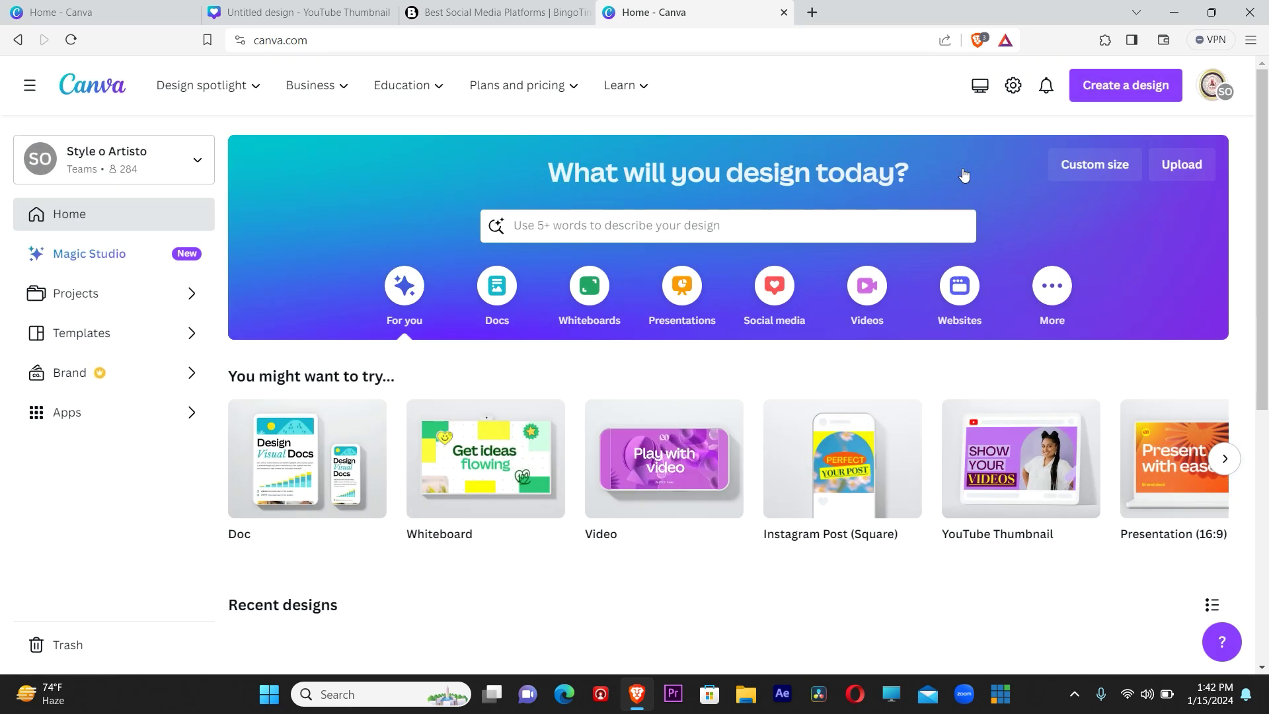
pyautogui.moveTo(1015, 456)
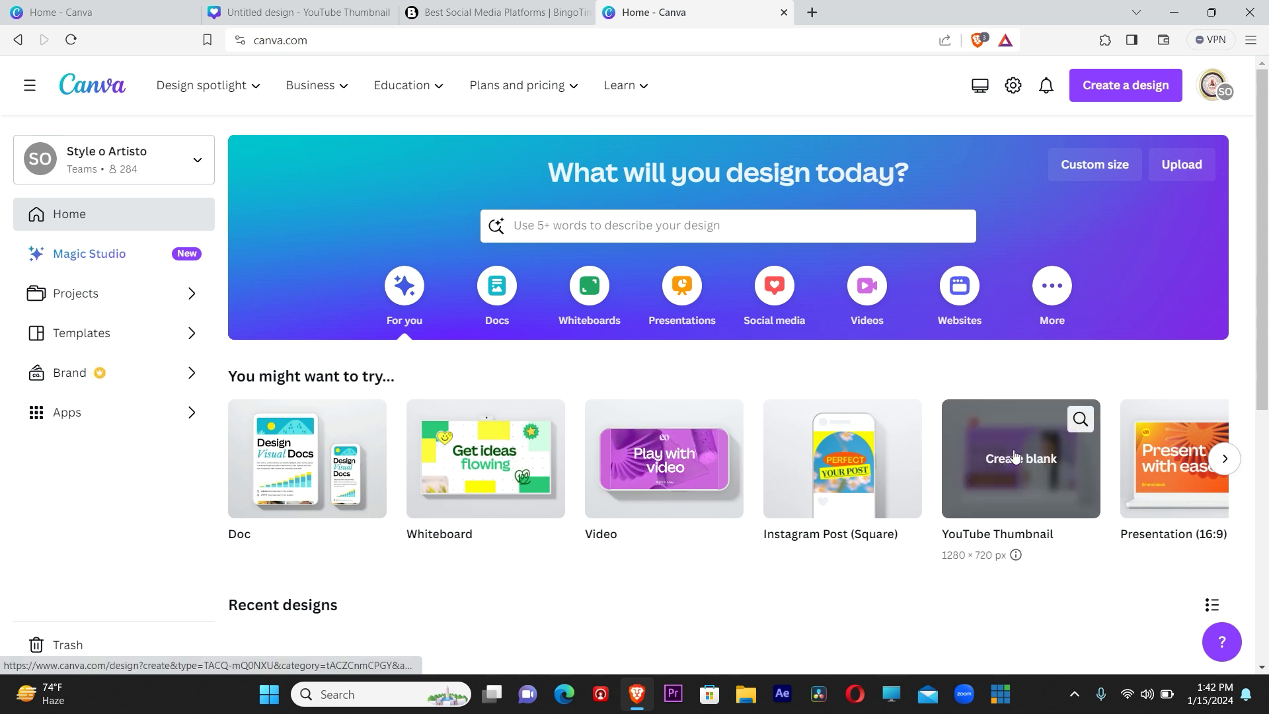
# Start a blank 1280 × 720 px YouTube Thumbnail, closing the collaboration tip and Share panel.
pyautogui.click(1008, 490)
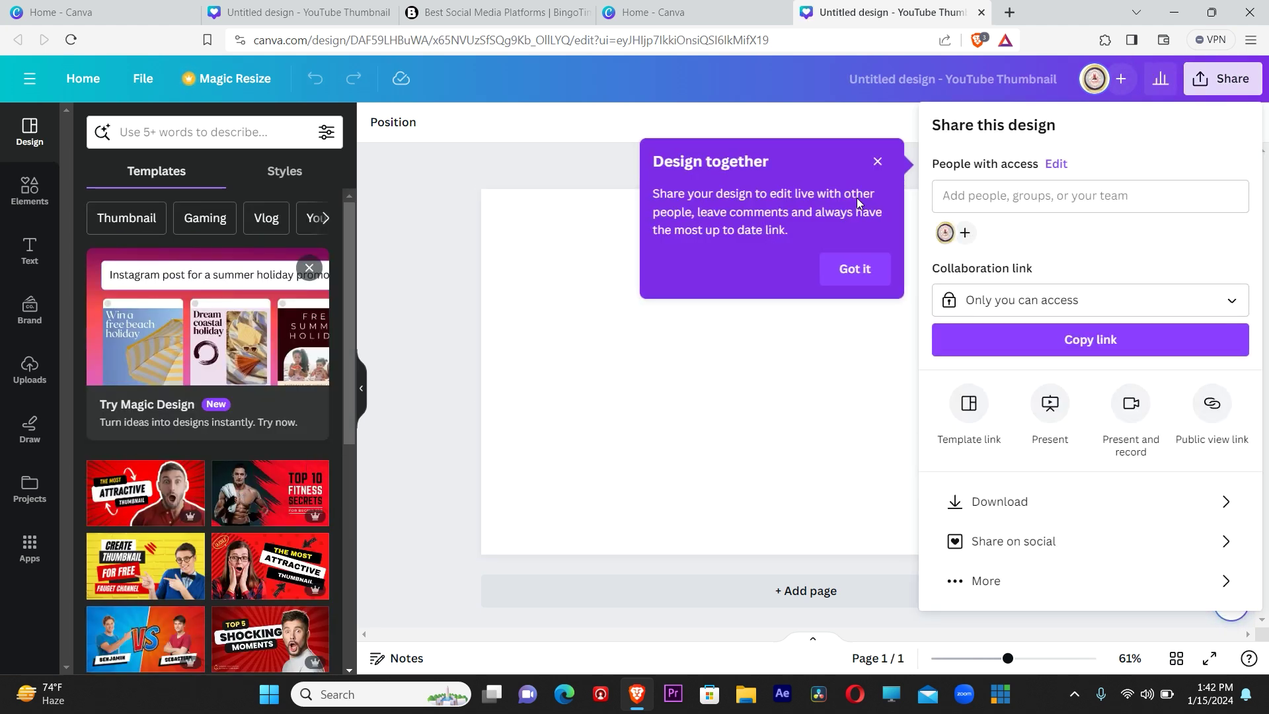
pyautogui.click(877, 162)
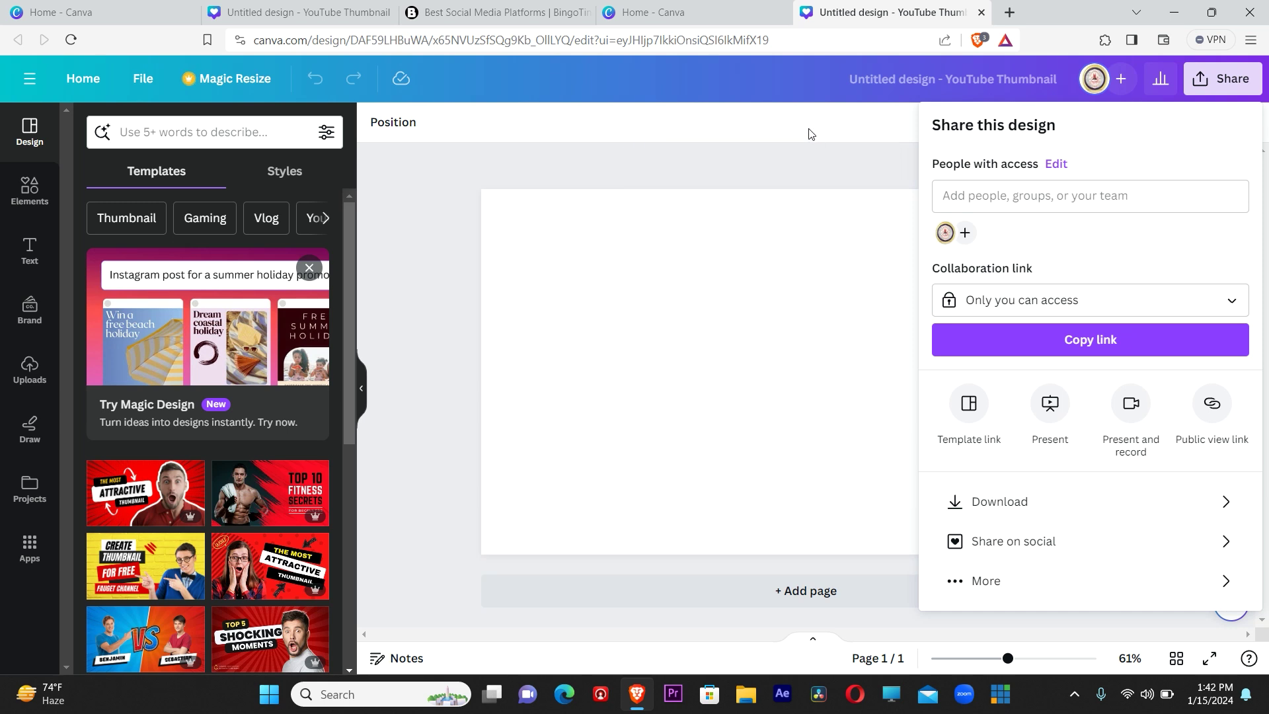
pyautogui.click(811, 134)
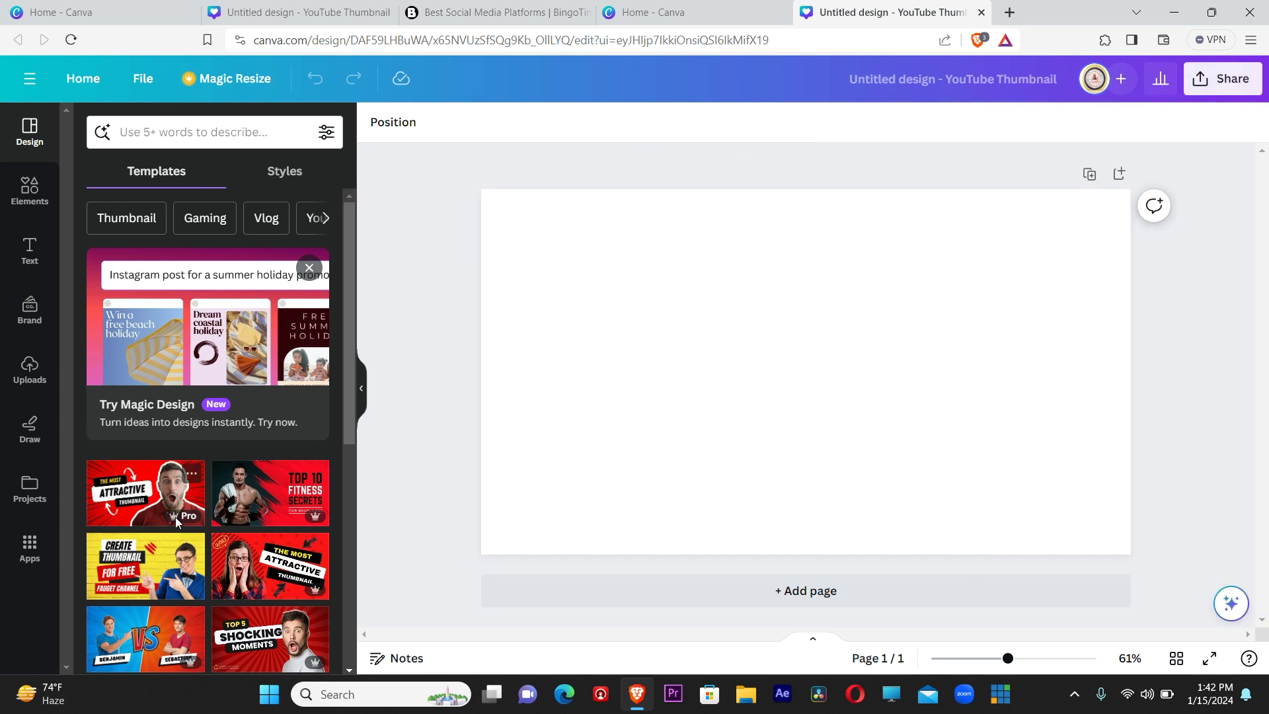
# Apply the red 'Top 5 Shocking Moments' template from the Templates list.
pyautogui.moveTo(297, 597)
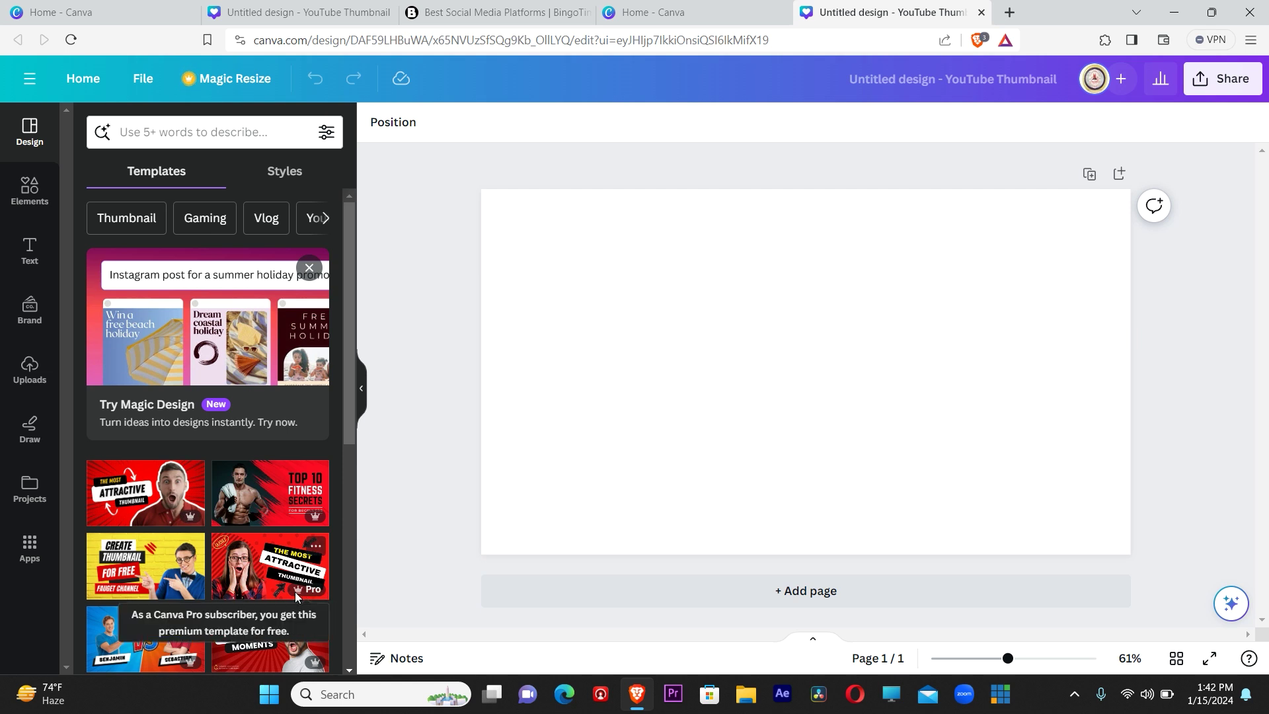
pyautogui.scroll(-3, 308, 587)
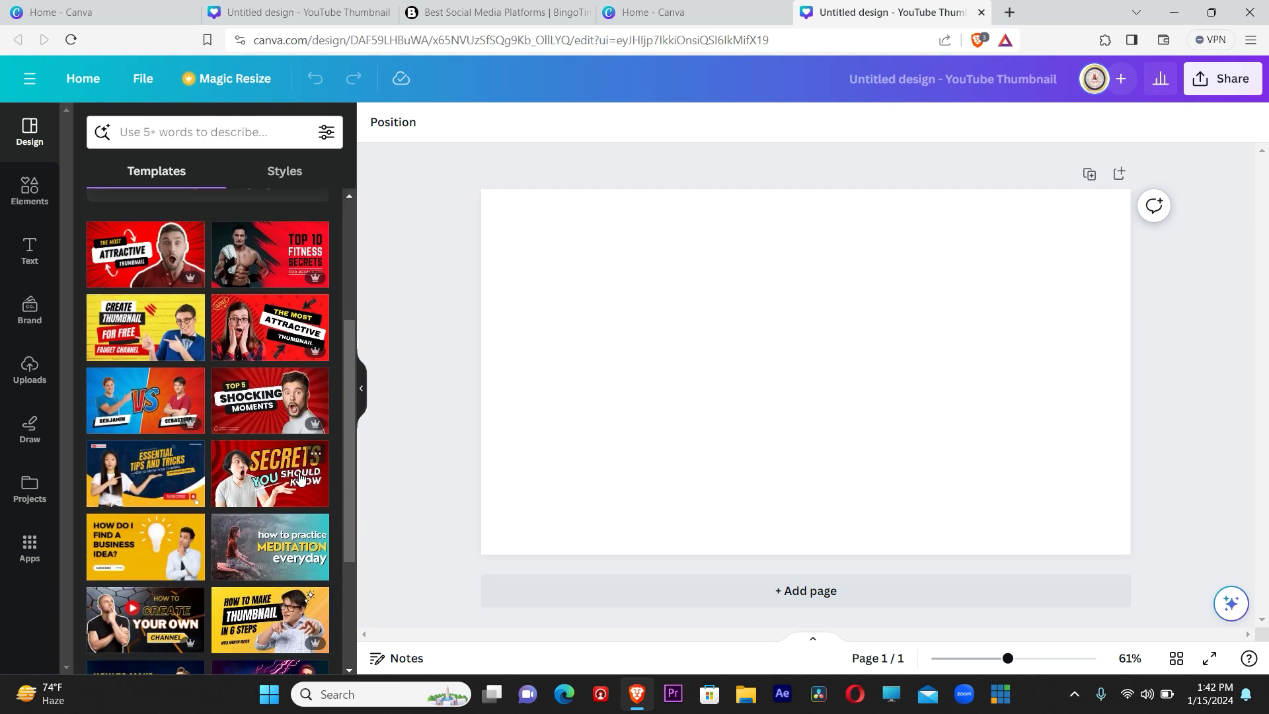
pyautogui.click(264, 410)
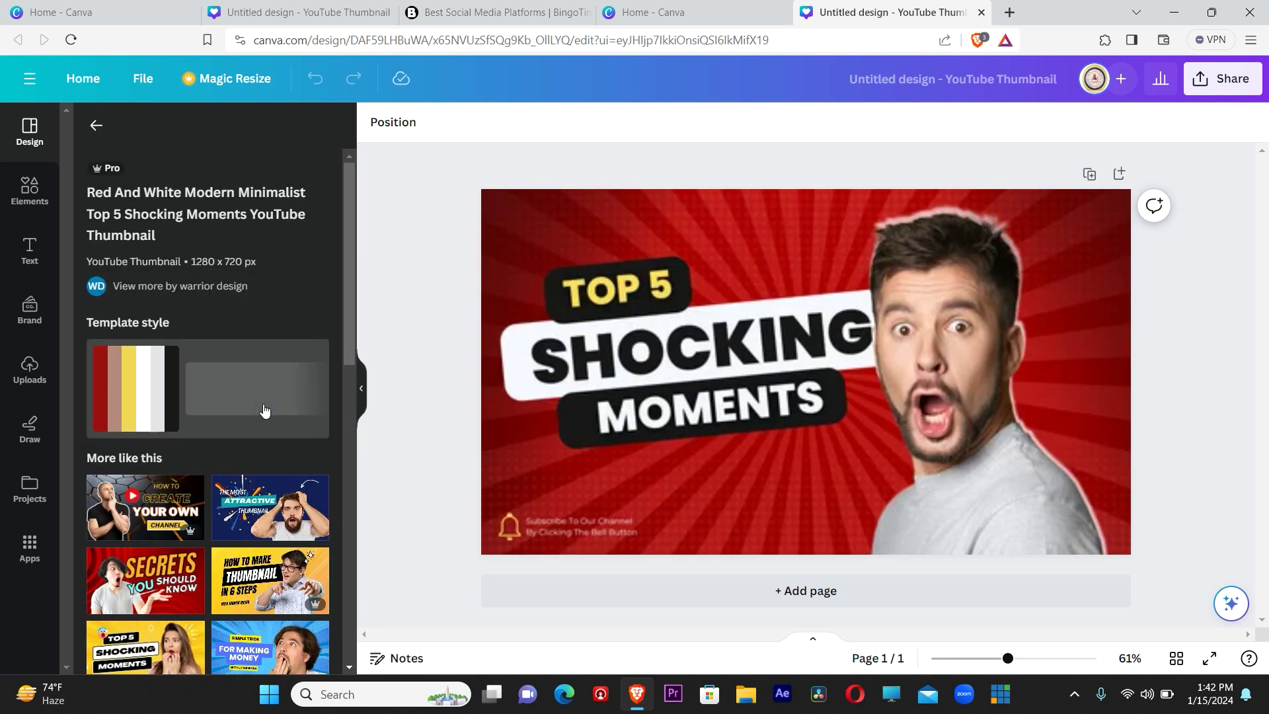
# Reposition the shocked man's photo and replace SHOCKING with placeholder 'JHUHGGTT'.
pyautogui.click(265, 410)
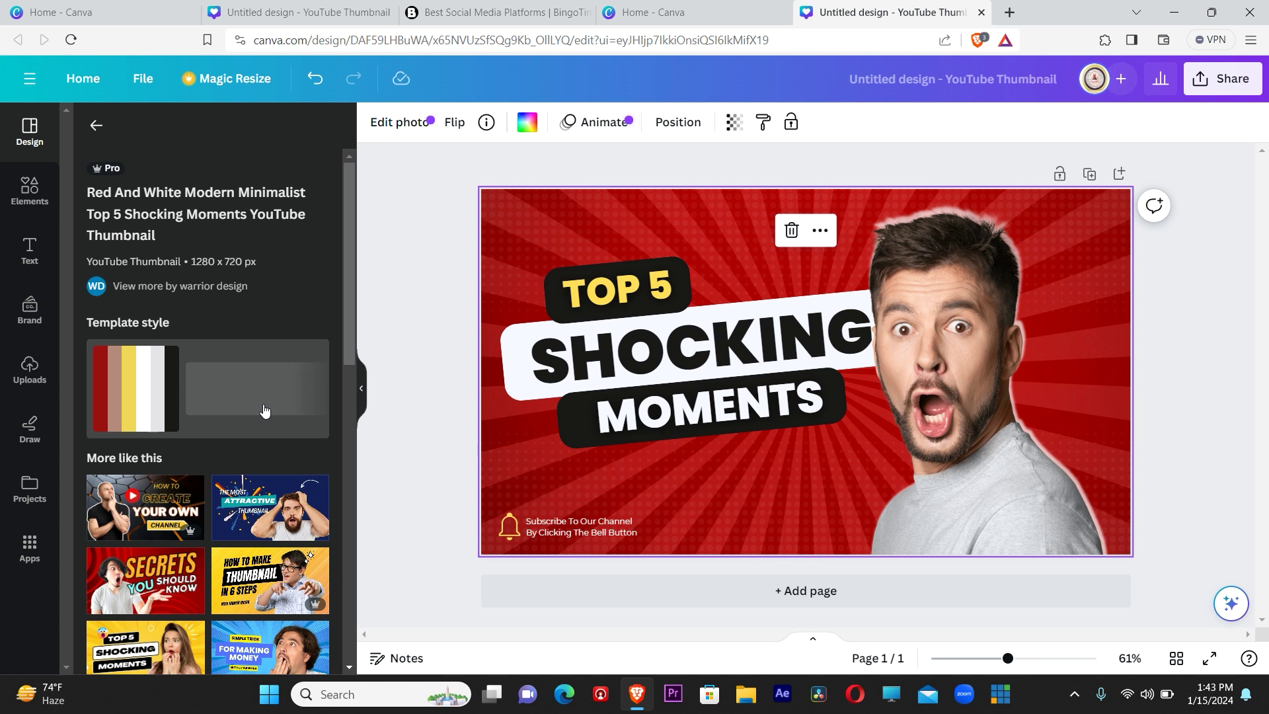
pyautogui.click(1035, 340)
pyautogui.moveTo(1025, 347)
pyautogui.mouseDown()
pyautogui.moveTo(1101, 439)
pyautogui.moveTo(1031, 373)
pyautogui.moveTo(1022, 345)
pyautogui.mouseUp()
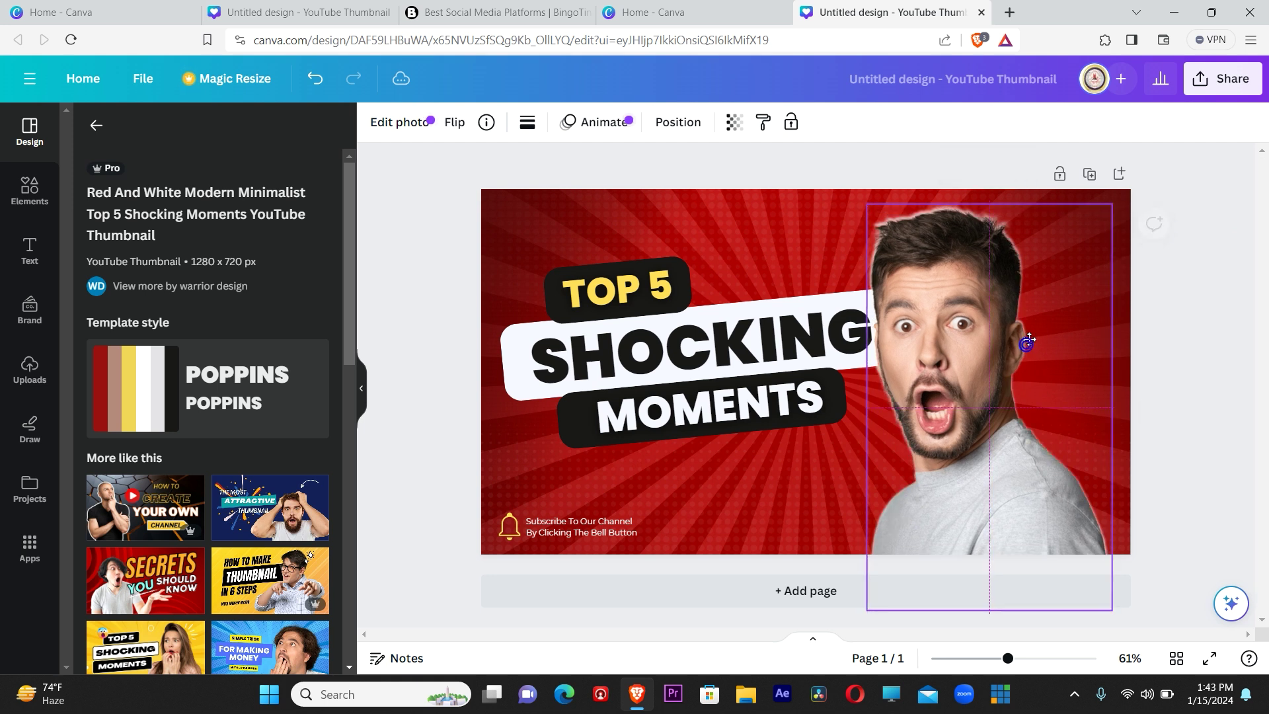
pyautogui.doubleClick(754, 351)
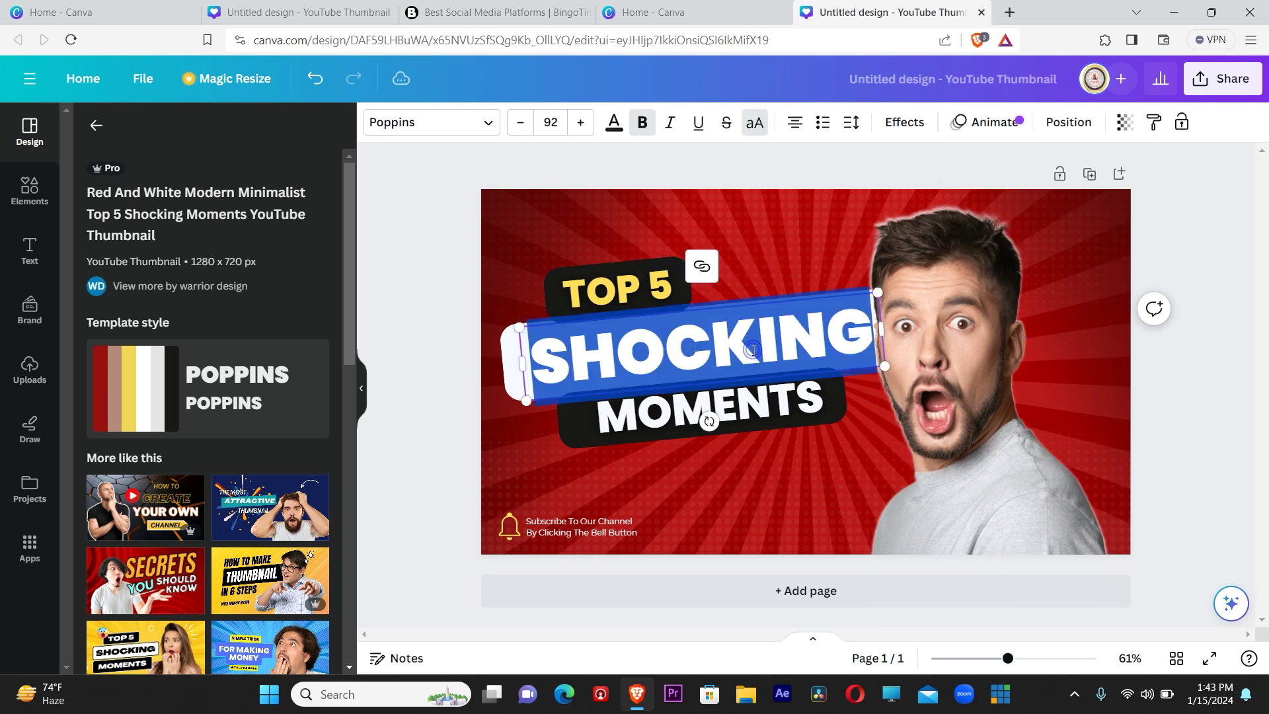
pyautogui.write('JHUHGGTT')
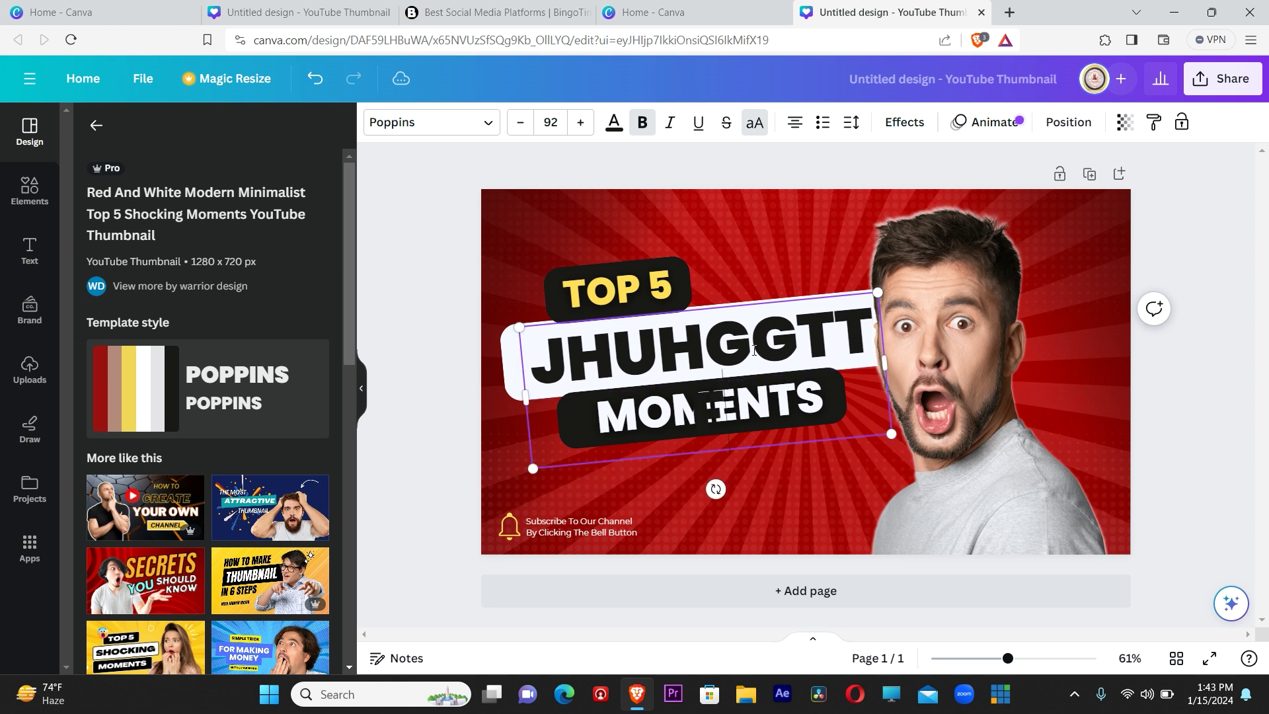
# Change 'TOP 5' to 'TOP 6' and retype MOMENTS as 'NOTHINGS'.
pyautogui.click(671, 277)
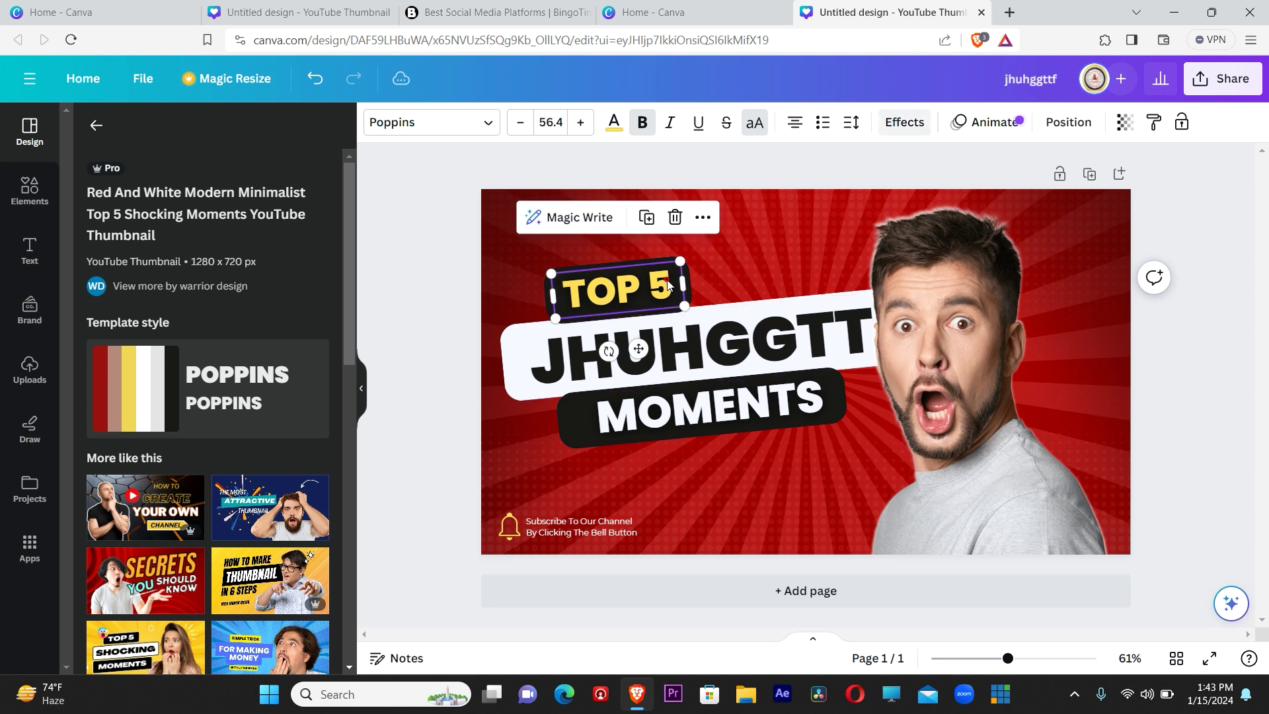
pyautogui.doubleClick(666, 280)
pyautogui.click(668, 279)
pyautogui.press('BackSpace')
pyautogui.write('6')
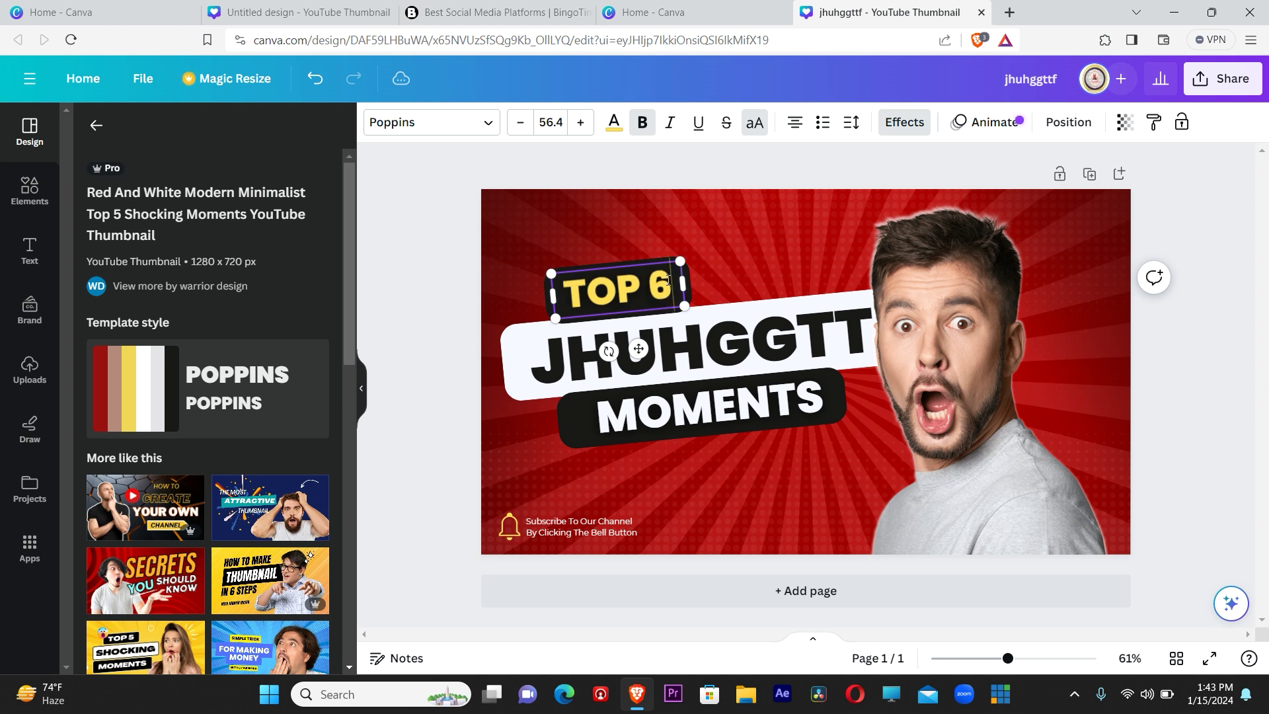
pyautogui.click(677, 411)
pyautogui.doubleClick(677, 411)
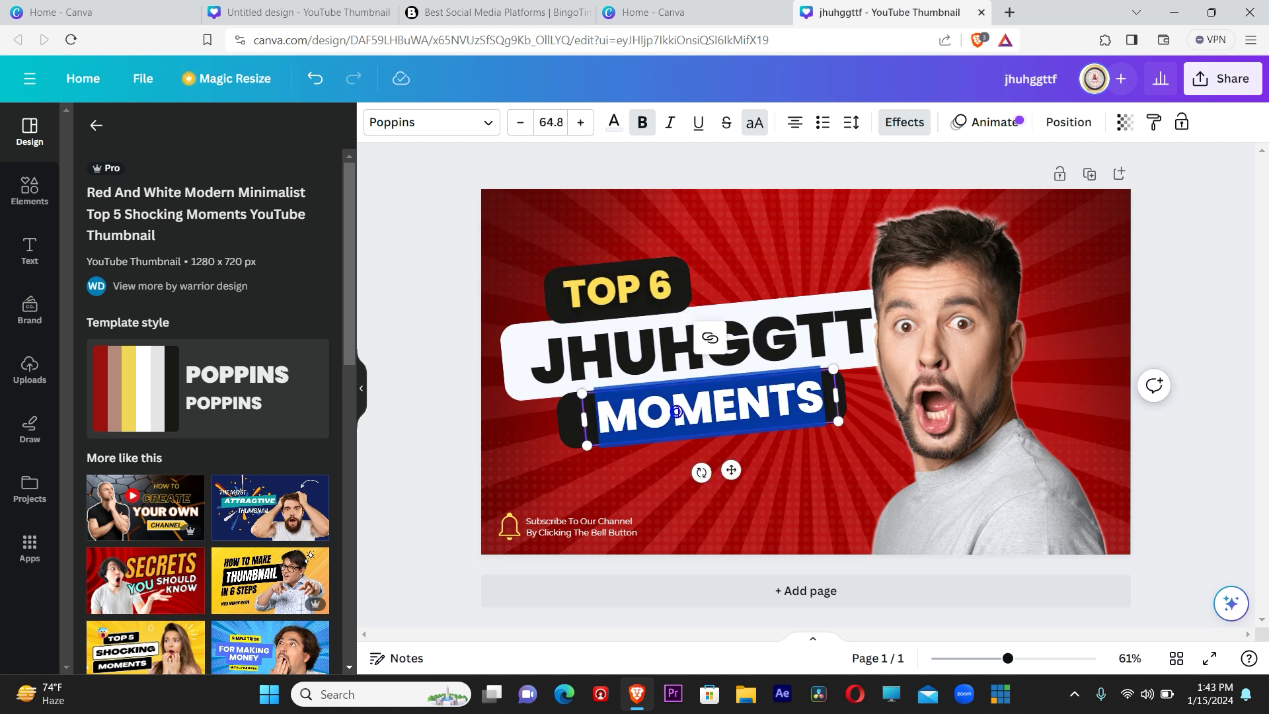
pyautogui.write('NOTH')
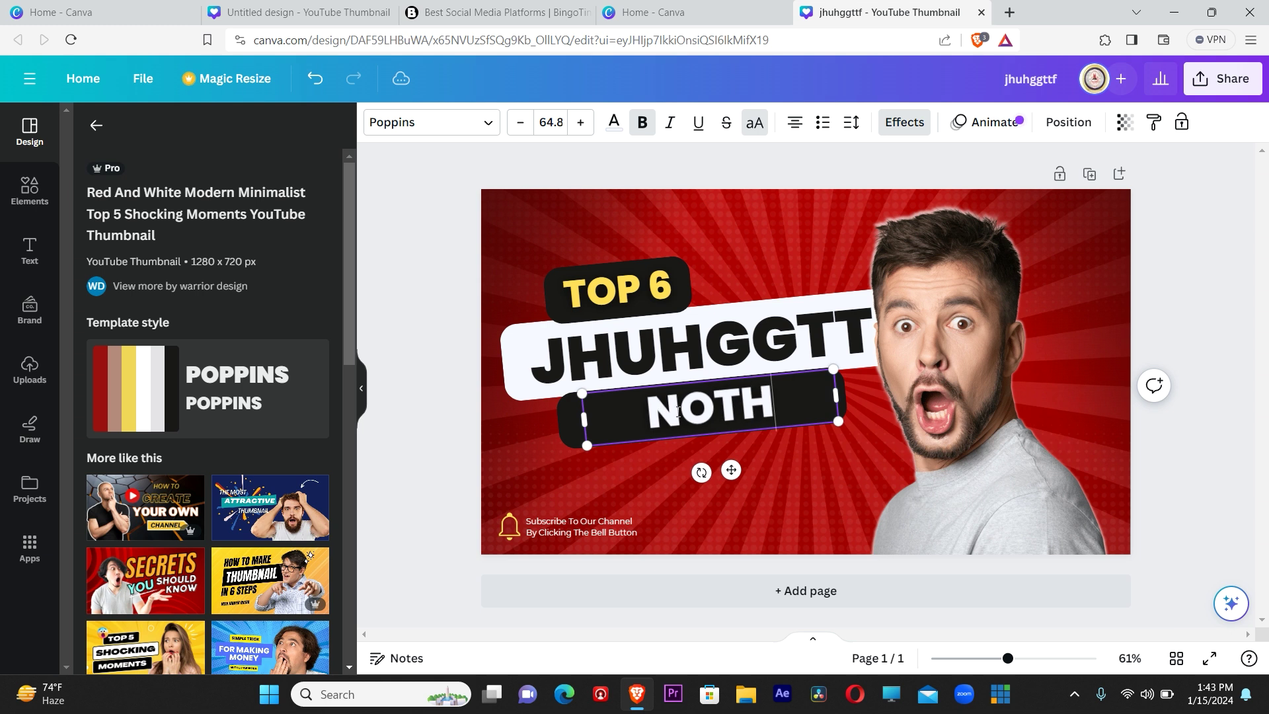
pyautogui.write('INGS')
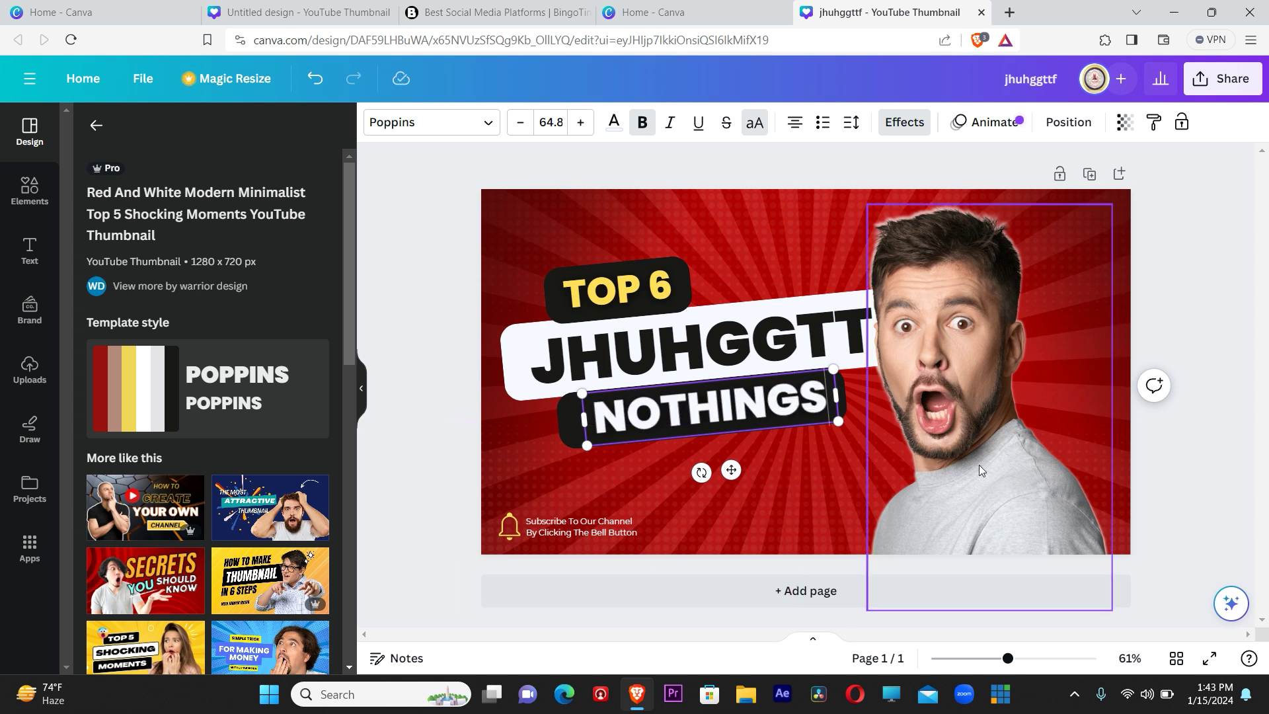
# Delete the caption's second line 'By Clicking The Bell Button', leaving 'Subscribe To Our Channel'.
pyautogui.click(566, 533)
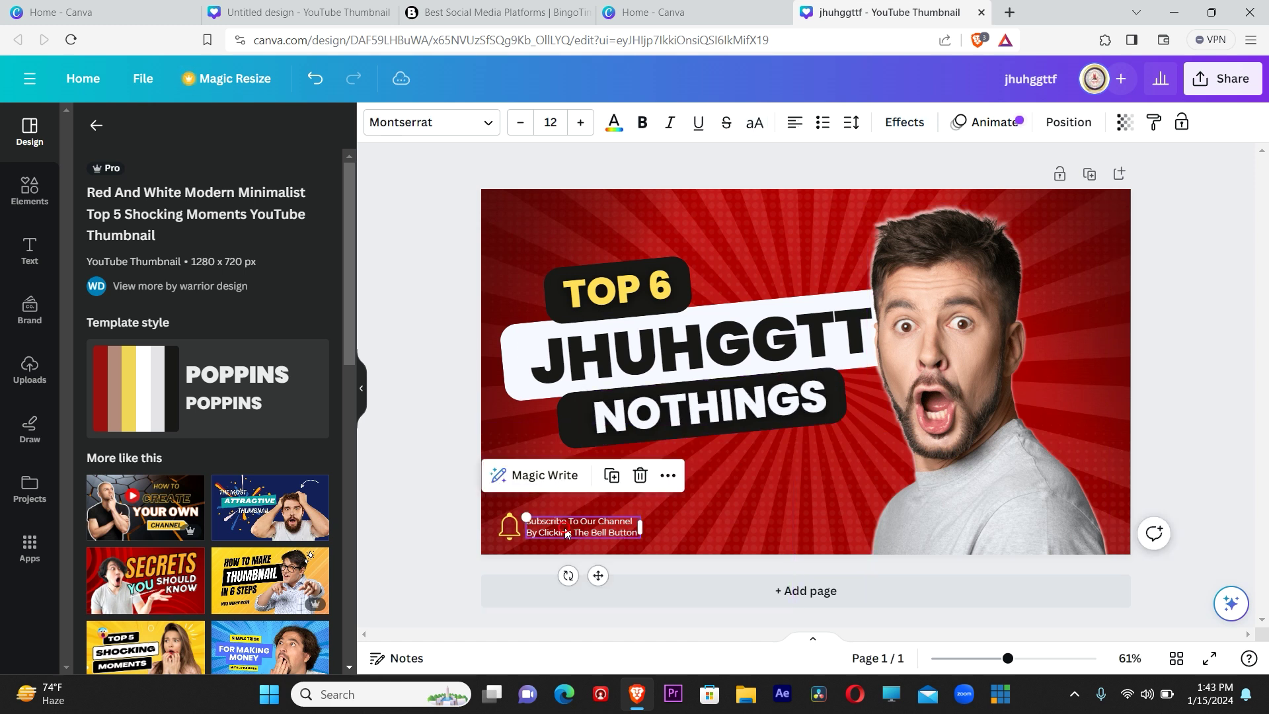
pyautogui.doubleClick(572, 533)
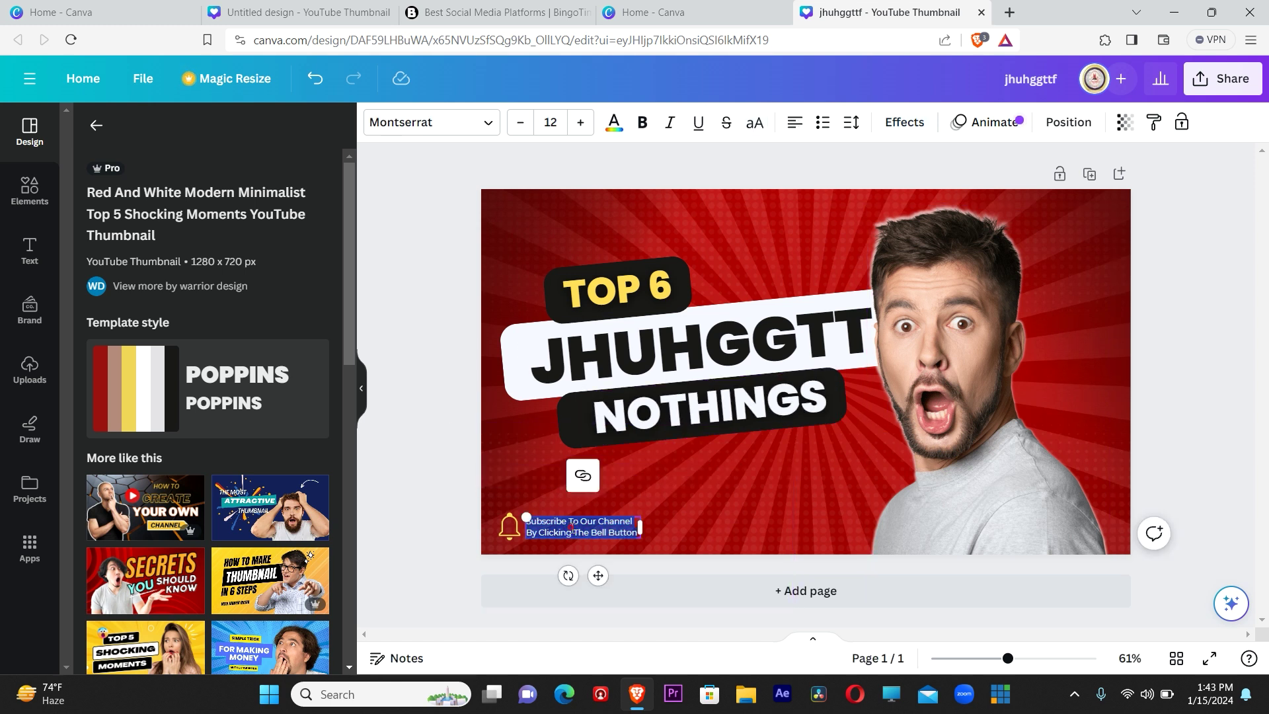
pyautogui.click(535, 533)
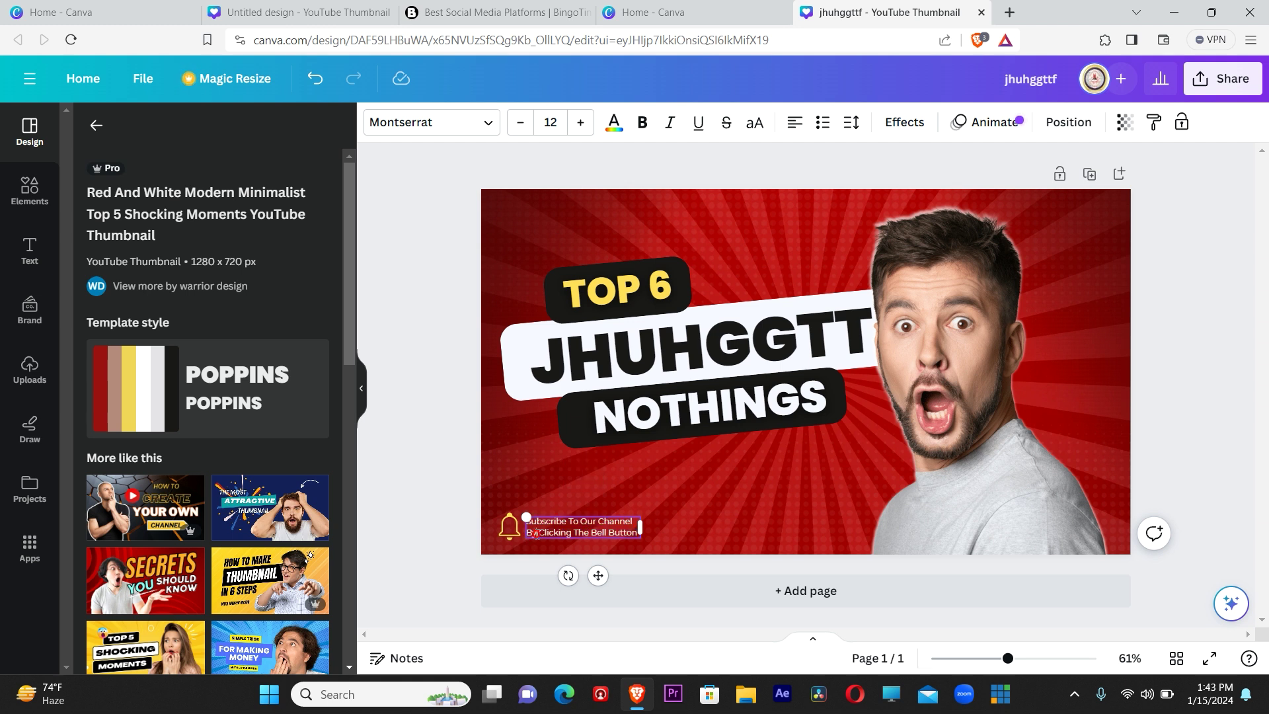
pyautogui.moveTo(595, 537); pyautogui.dragTo(641, 538)
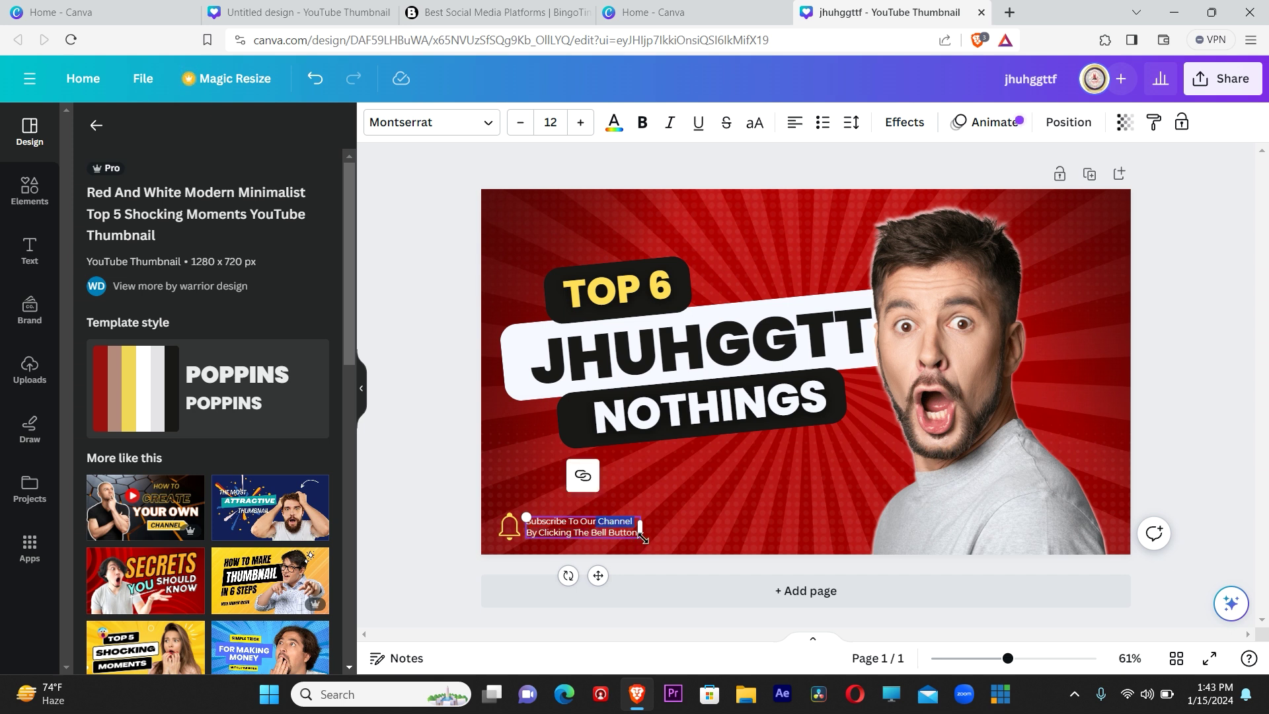
pyautogui.click(636, 537)
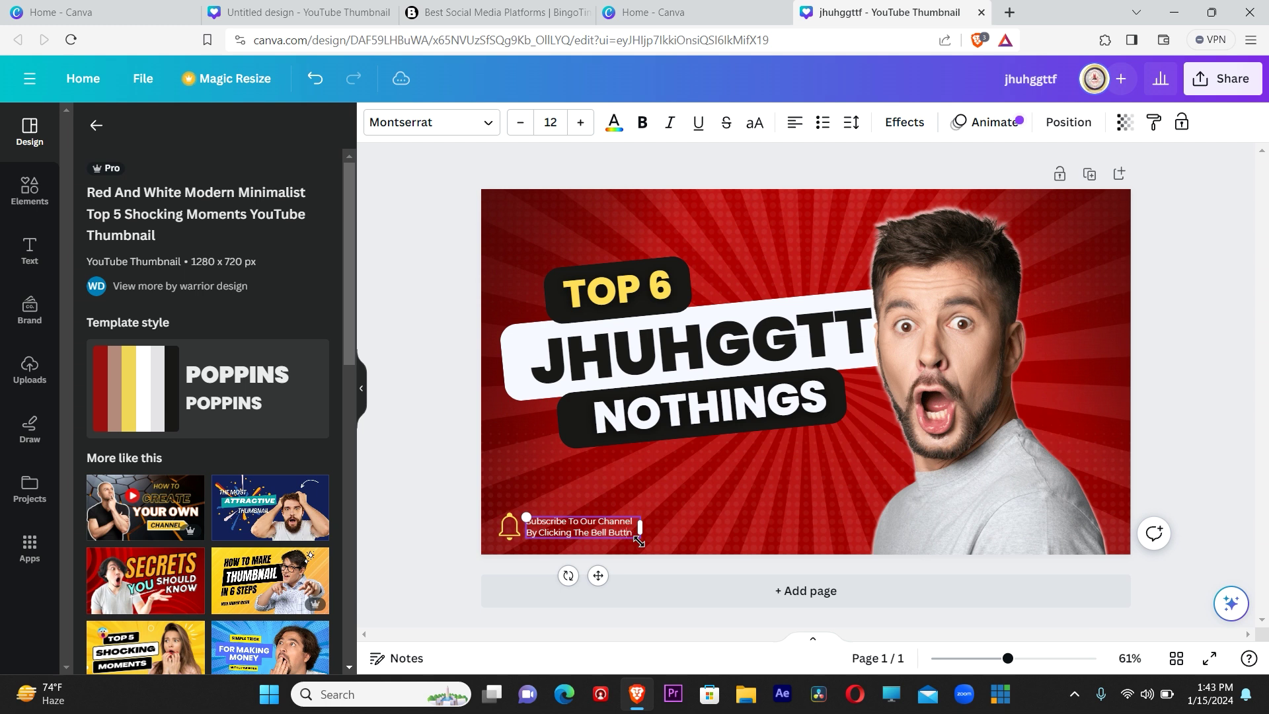
pyautogui.press('BackSpace')
pyautogui.press('BackSpace')
pyautogui.press('BackSpace')
pyautogui.press('BackSpace')
pyautogui.press('BackSpace')
pyautogui.press('BackSpace')
pyautogui.press('BackSpace')
pyautogui.press('BackSpace')
pyautogui.press('BackSpace')
pyautogui.press('BackSpace')
pyautogui.press('BackSpace')
pyautogui.press('BackSpace')
pyautogui.press('BackSpace')
pyautogui.press('BackSpace')
pyautogui.press('BackSpace')
pyautogui.press('BackSpace')
pyautogui.press('BackSpace')
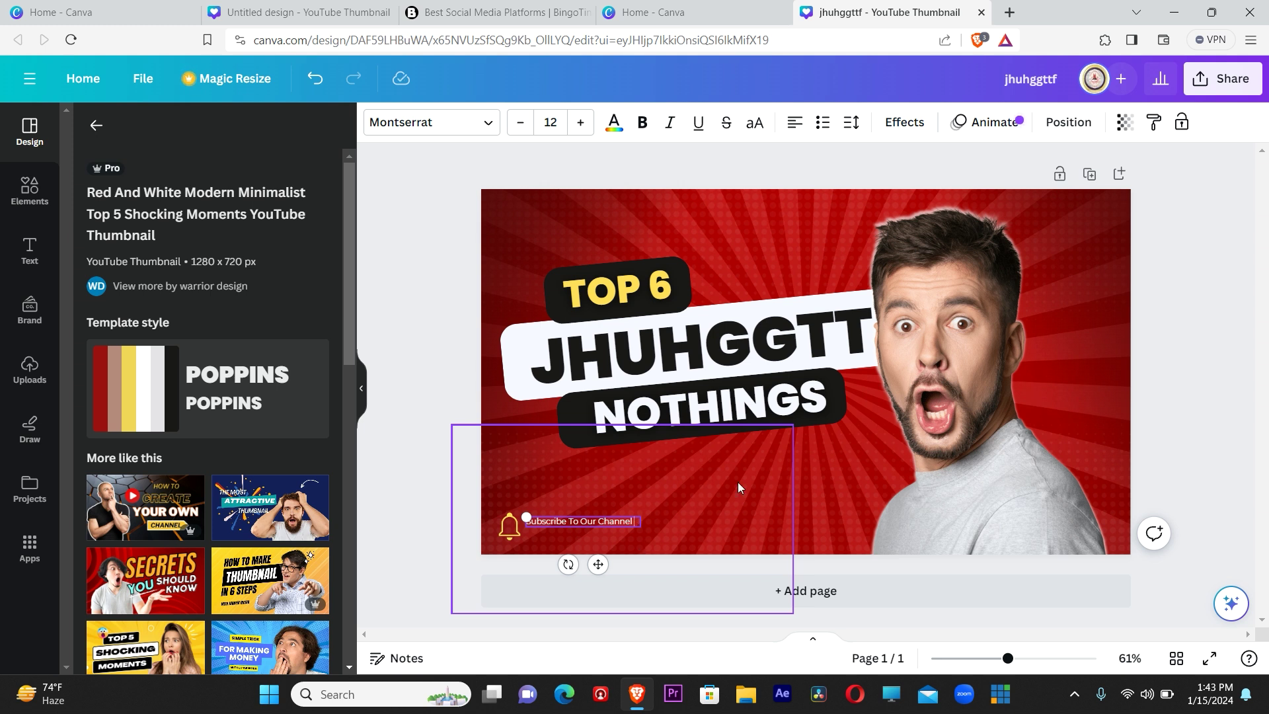
pyautogui.click(890, 475)
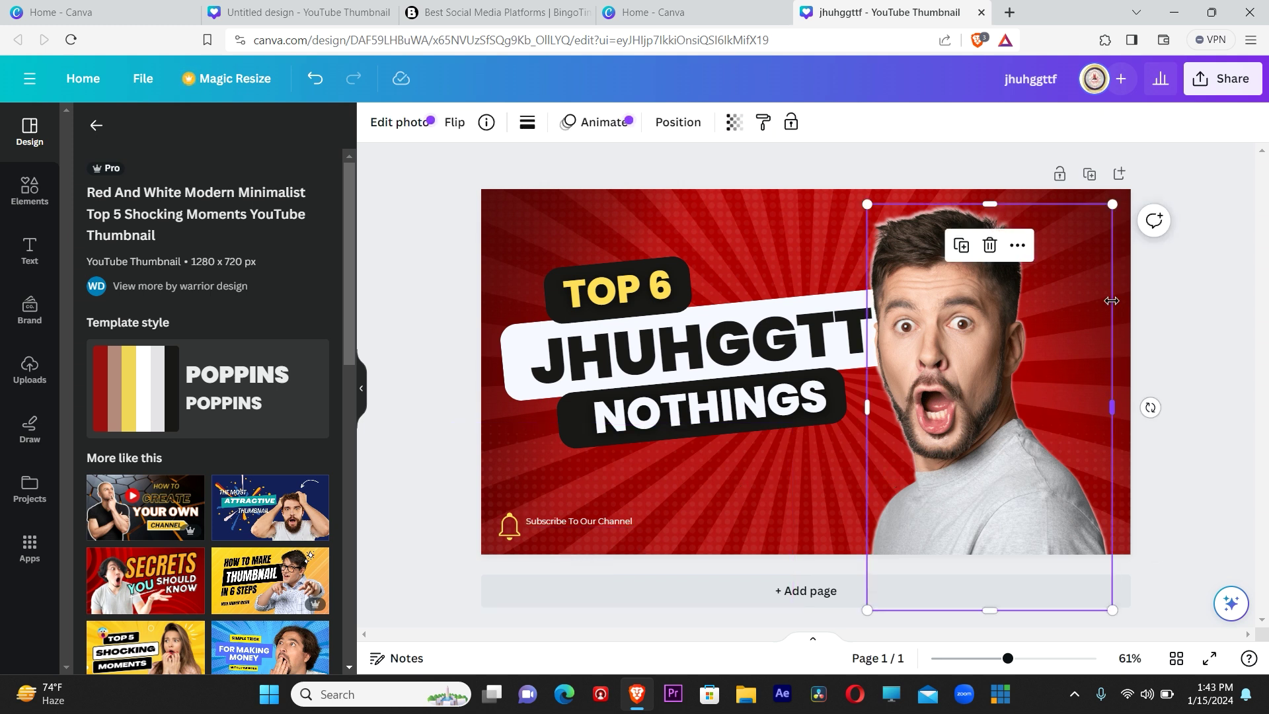
# Replace the placeholder headline 'JHUHGGTT' with 'SOME'.
pyautogui.click(650, 354)
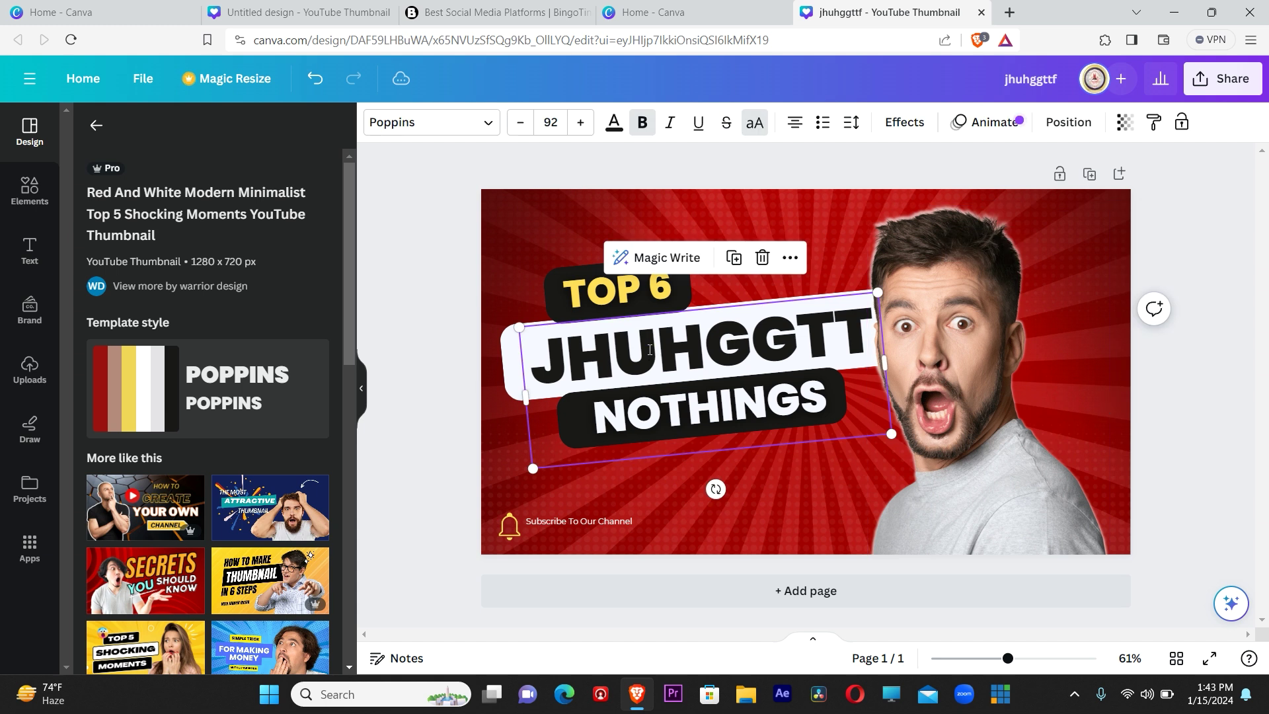
pyautogui.click(650, 353)
pyautogui.click(649, 349)
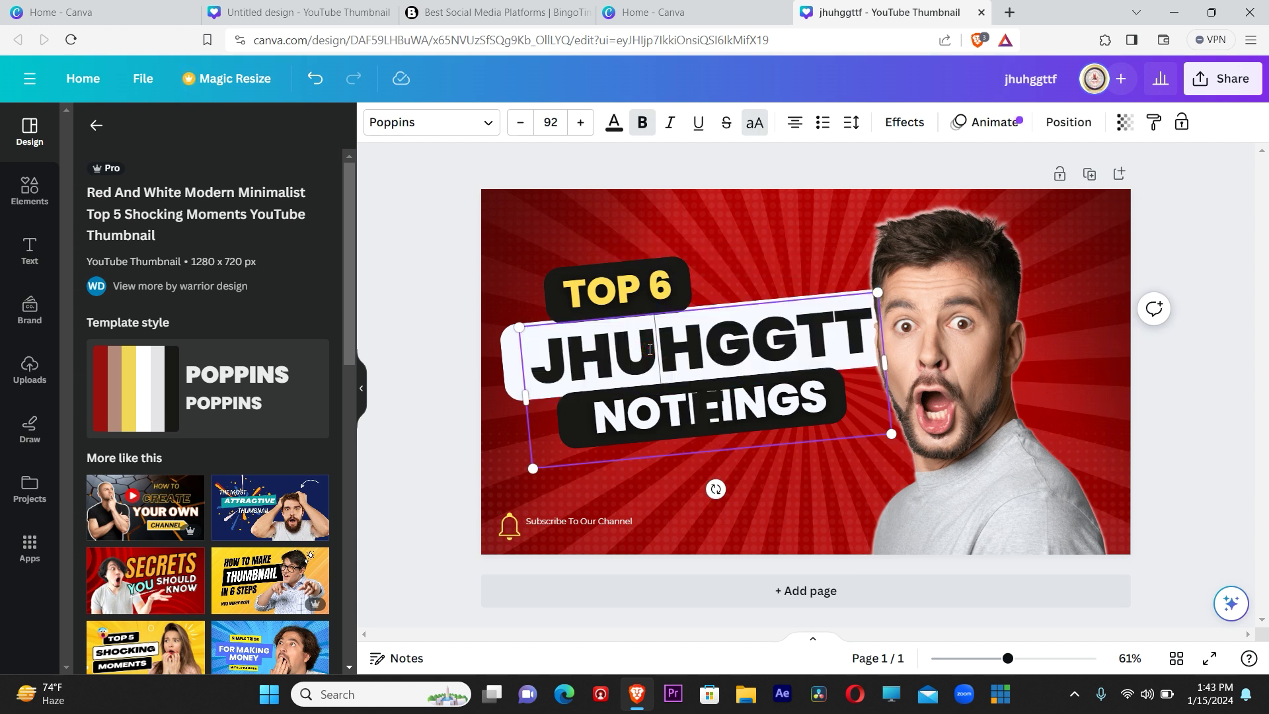
pyautogui.tripleClick(648, 349)
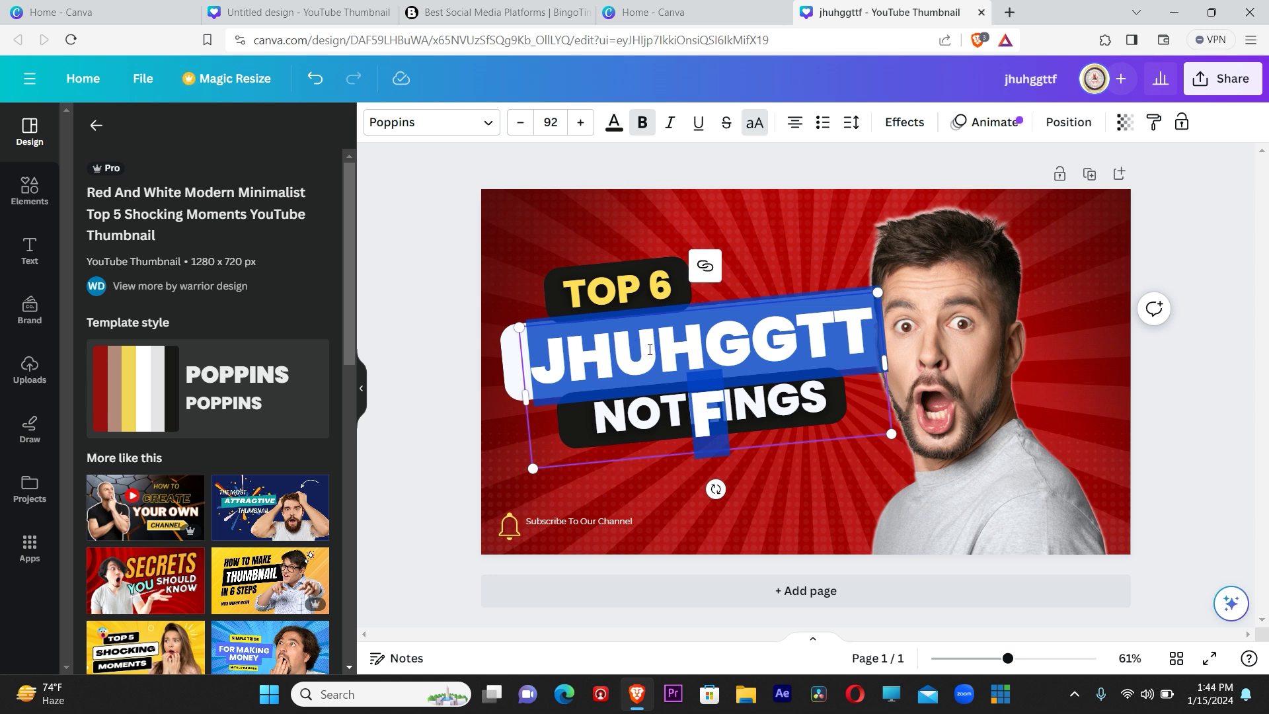
pyautogui.write('SOME')
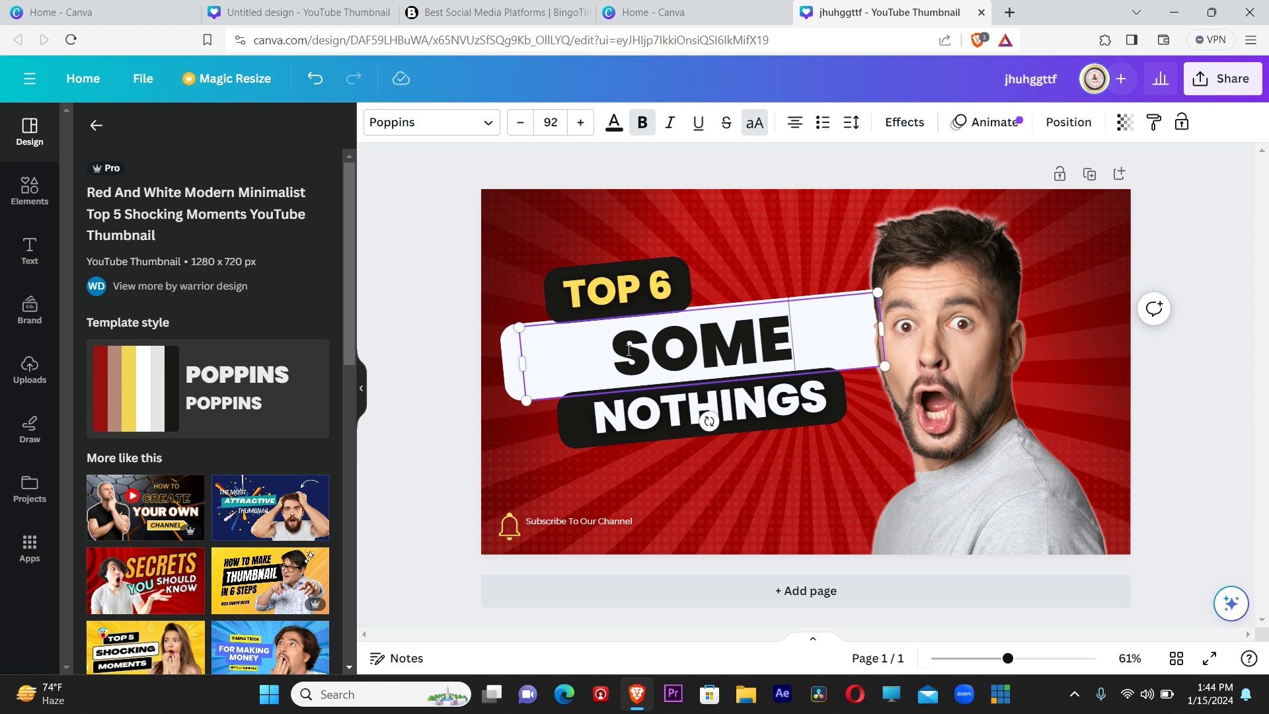
# Drag one hidden element above the man's photo upward and rotate the off-canvas one toward the lower left.
pyautogui.click(795, 498)
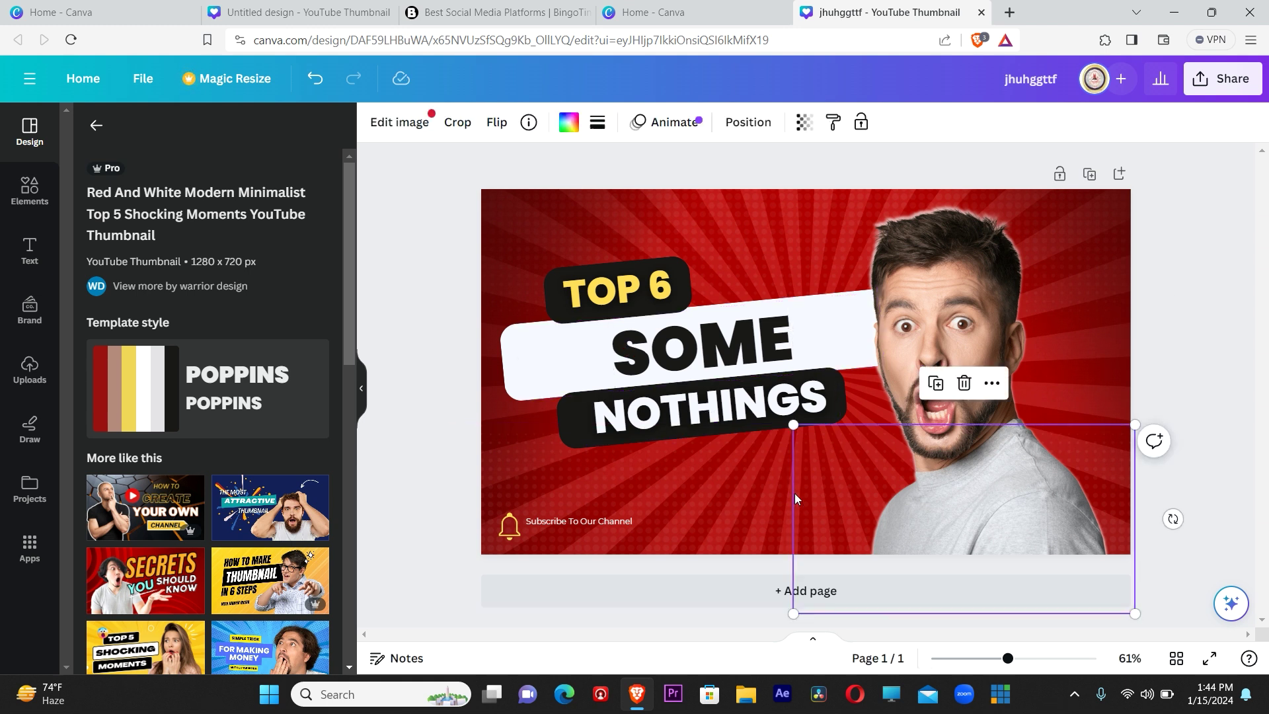
pyautogui.moveTo(794, 493); pyautogui.dragTo(816, 260)
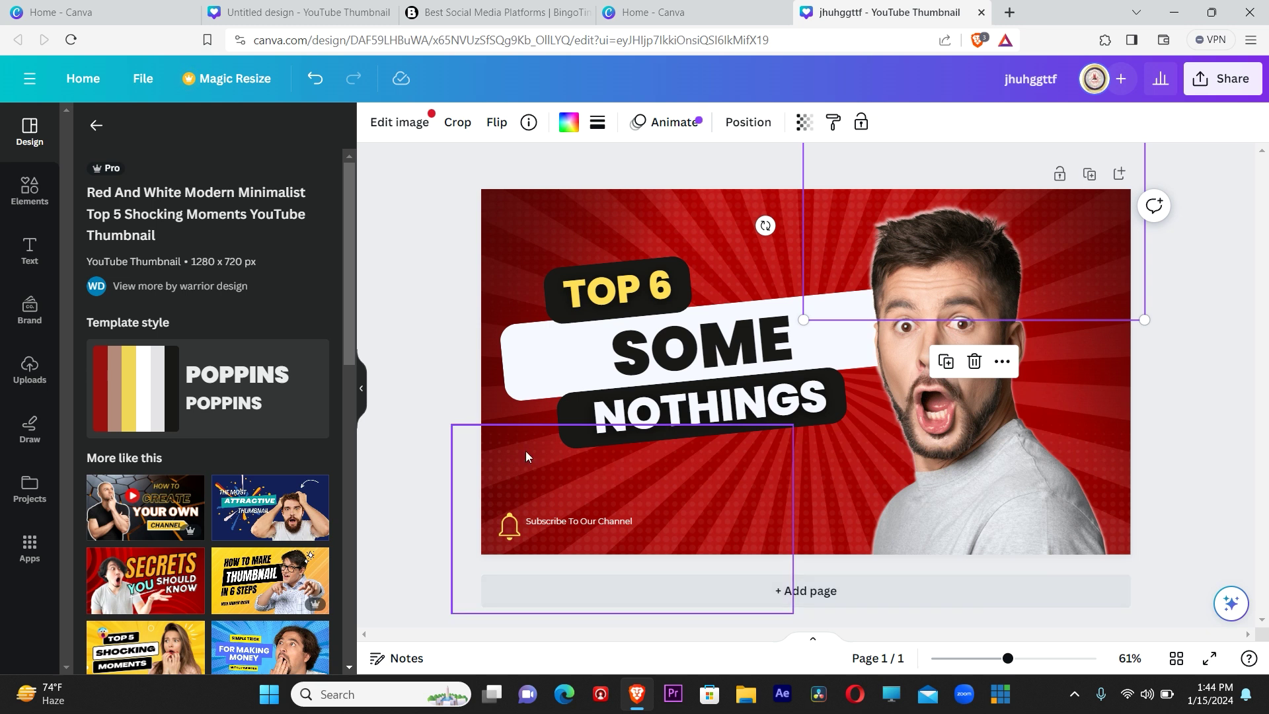
pyautogui.click(418, 351)
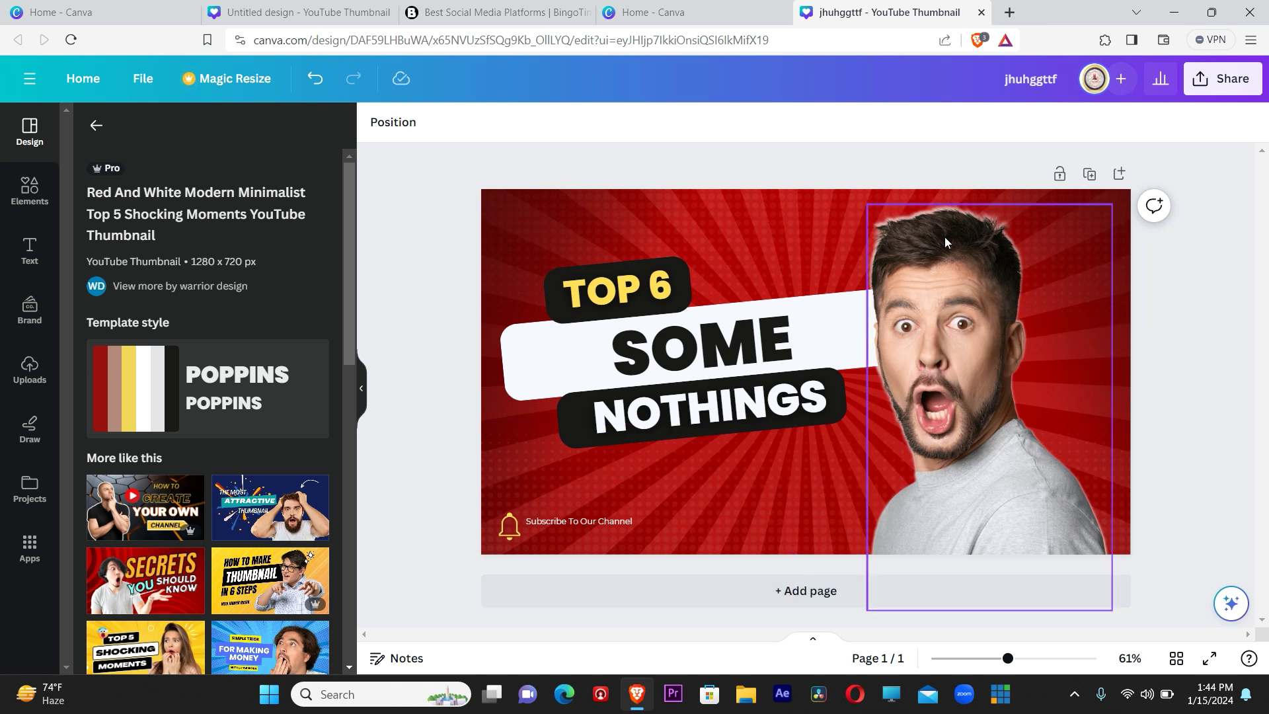
pyautogui.click(835, 236)
pyautogui.moveTo(834, 235); pyautogui.dragTo(661, 373)
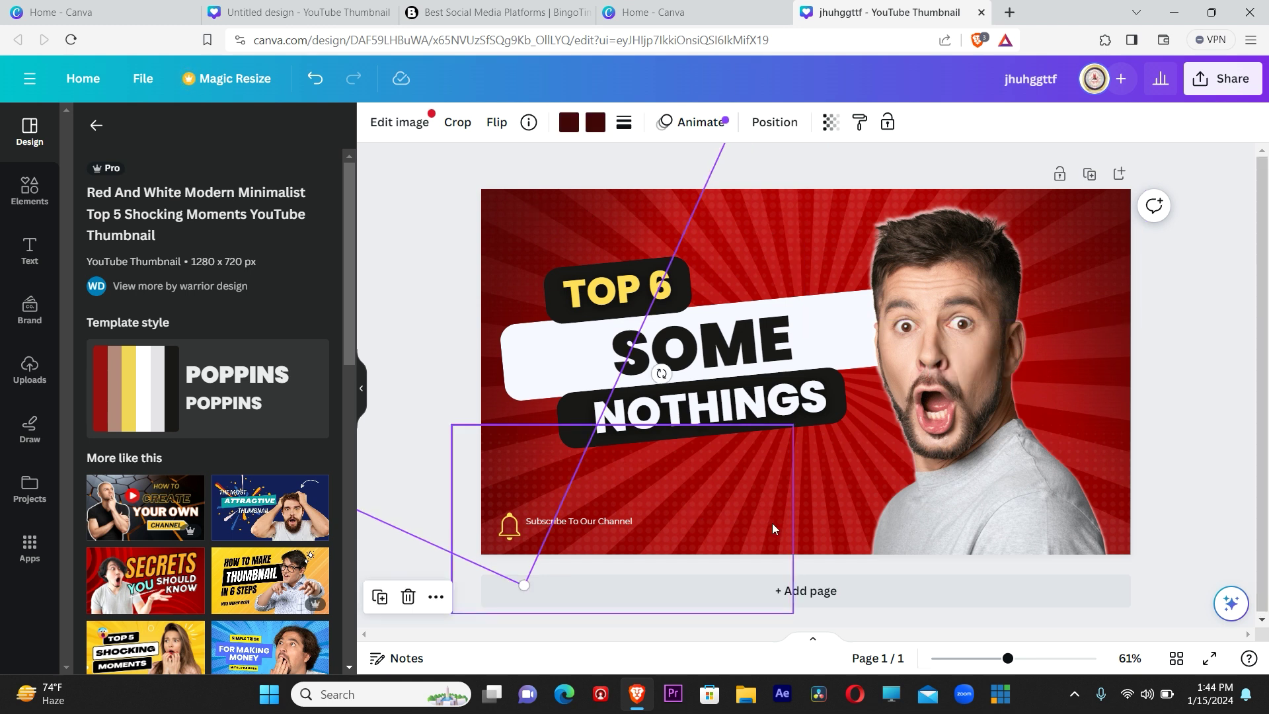
pyautogui.click(923, 469)
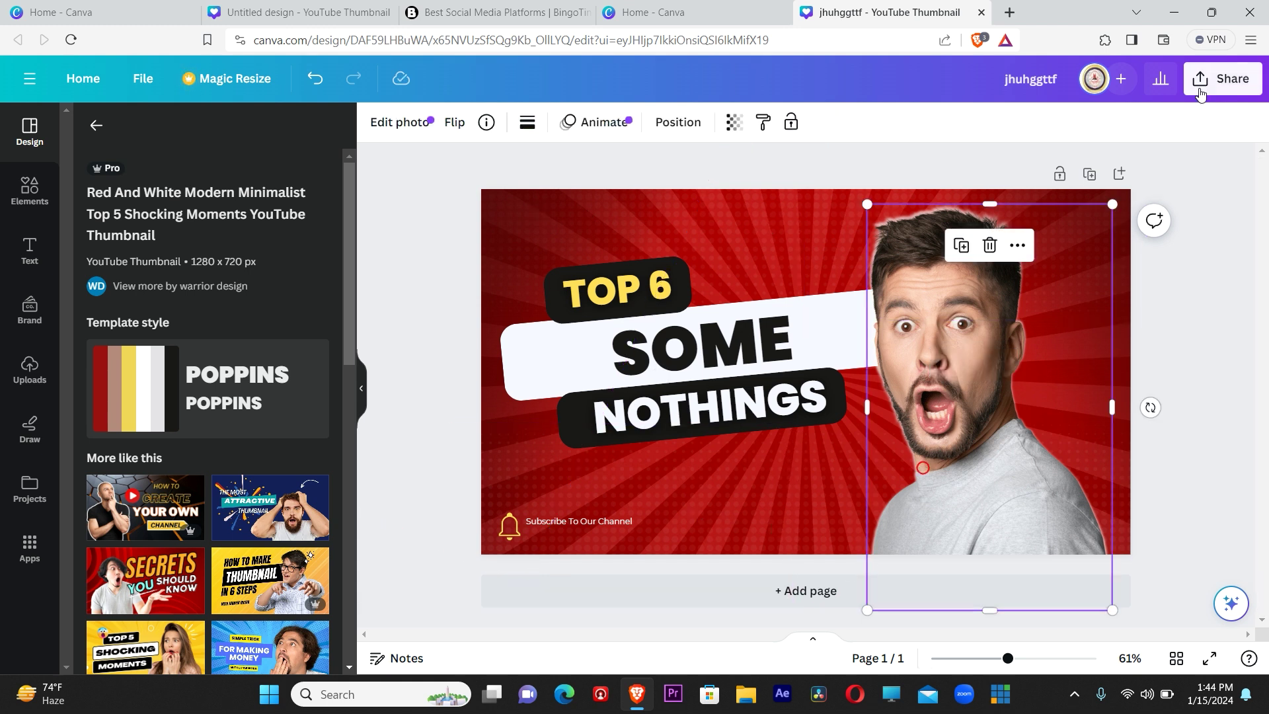
# Download the thumbnail as a 1,280 × 720 PNG with the download settings saved.
pyautogui.click(1227, 82)
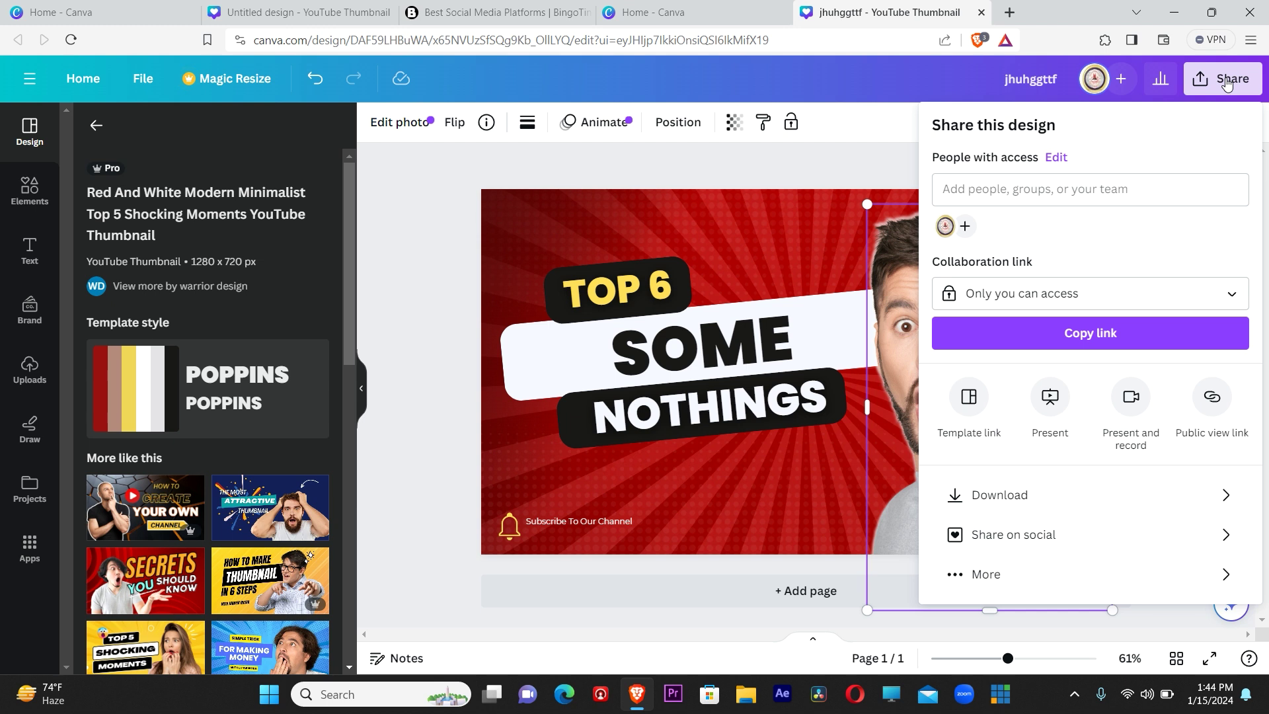
pyautogui.click(979, 495)
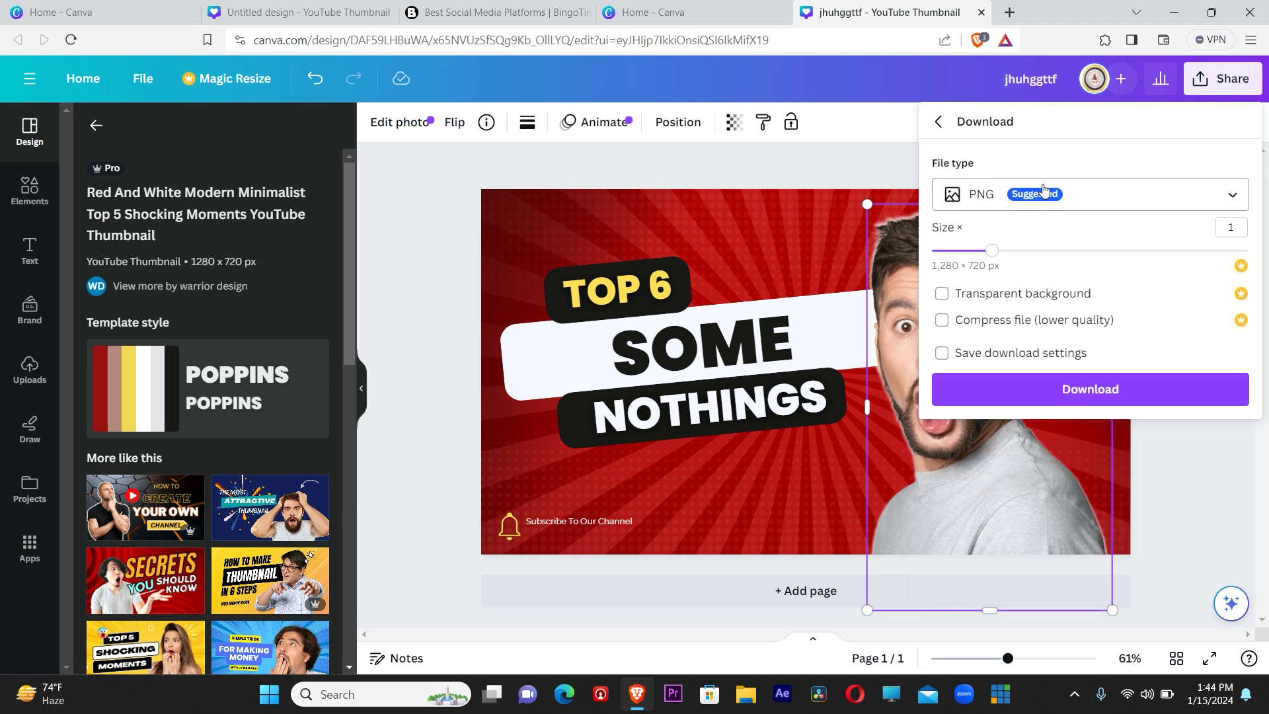
pyautogui.click(1236, 195)
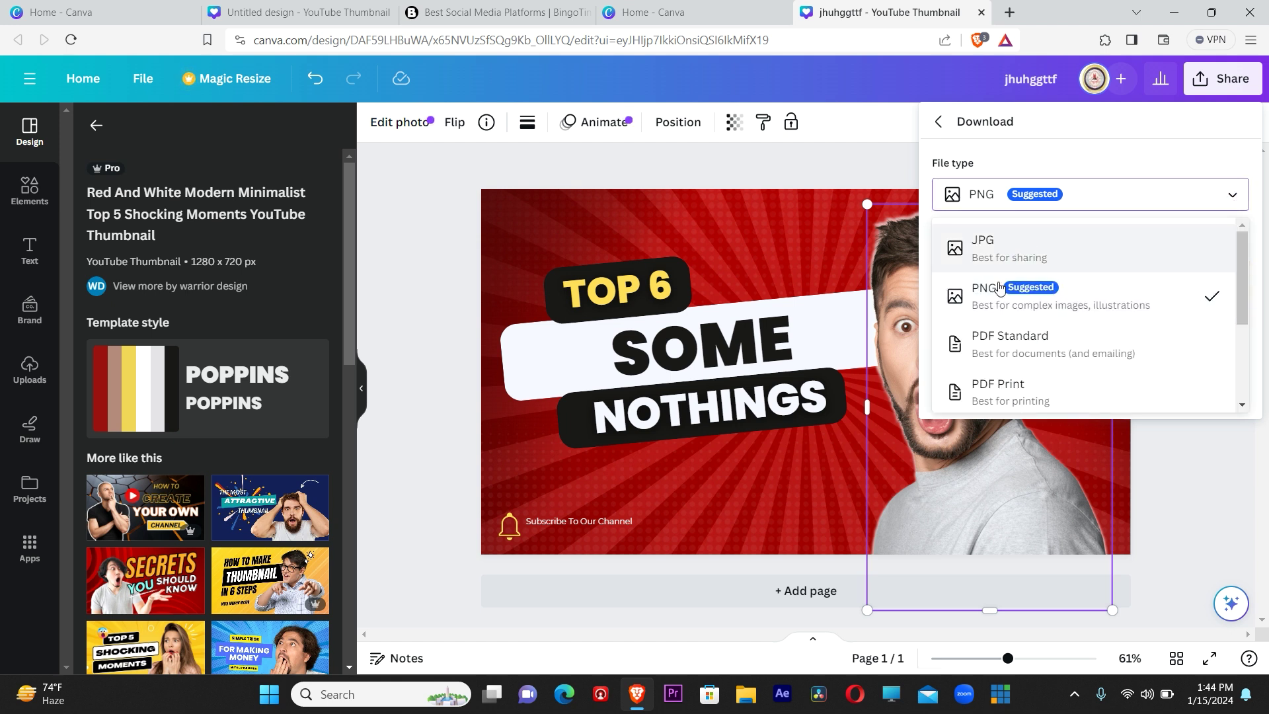
pyautogui.click(998, 303)
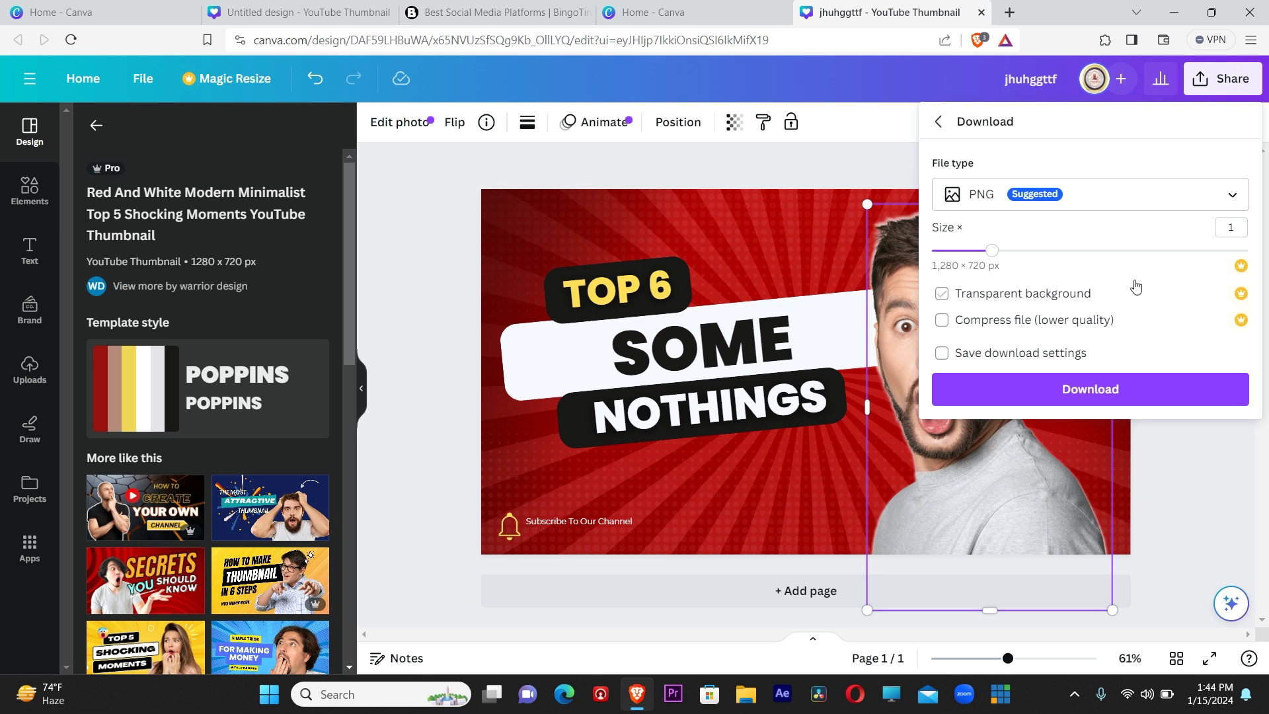
pyautogui.click(995, 355)
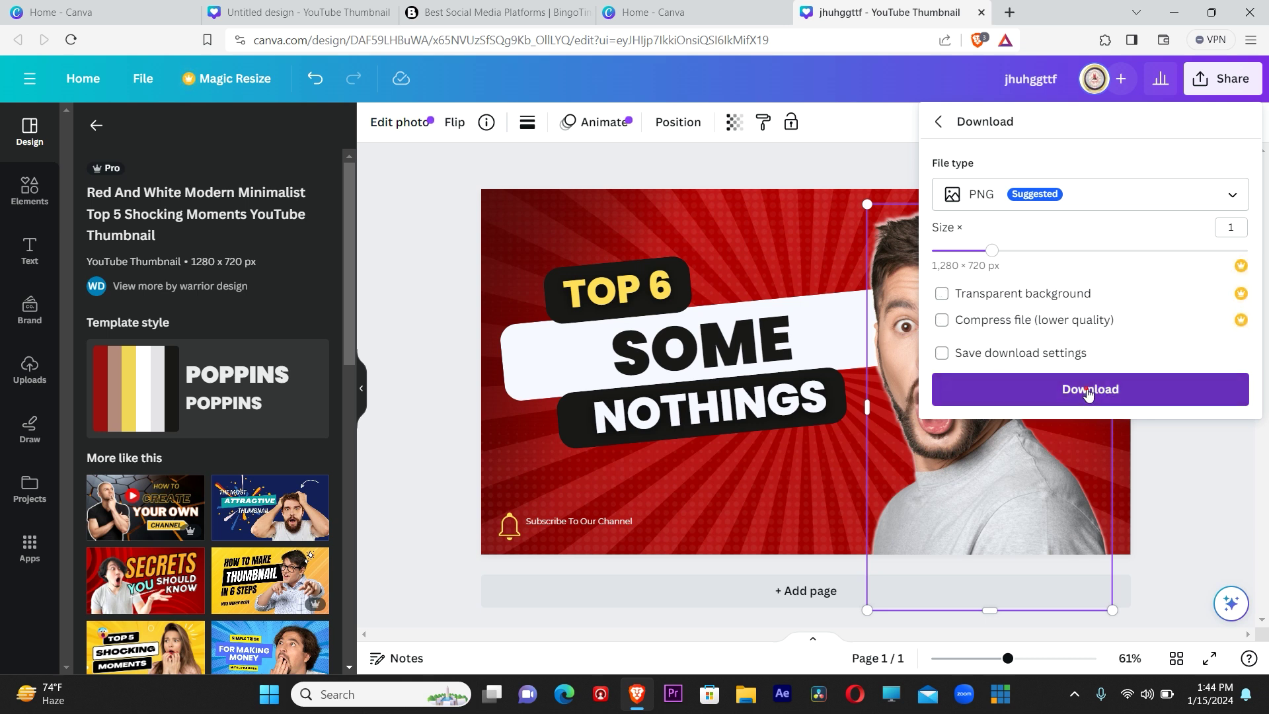
pyautogui.click(1089, 390)
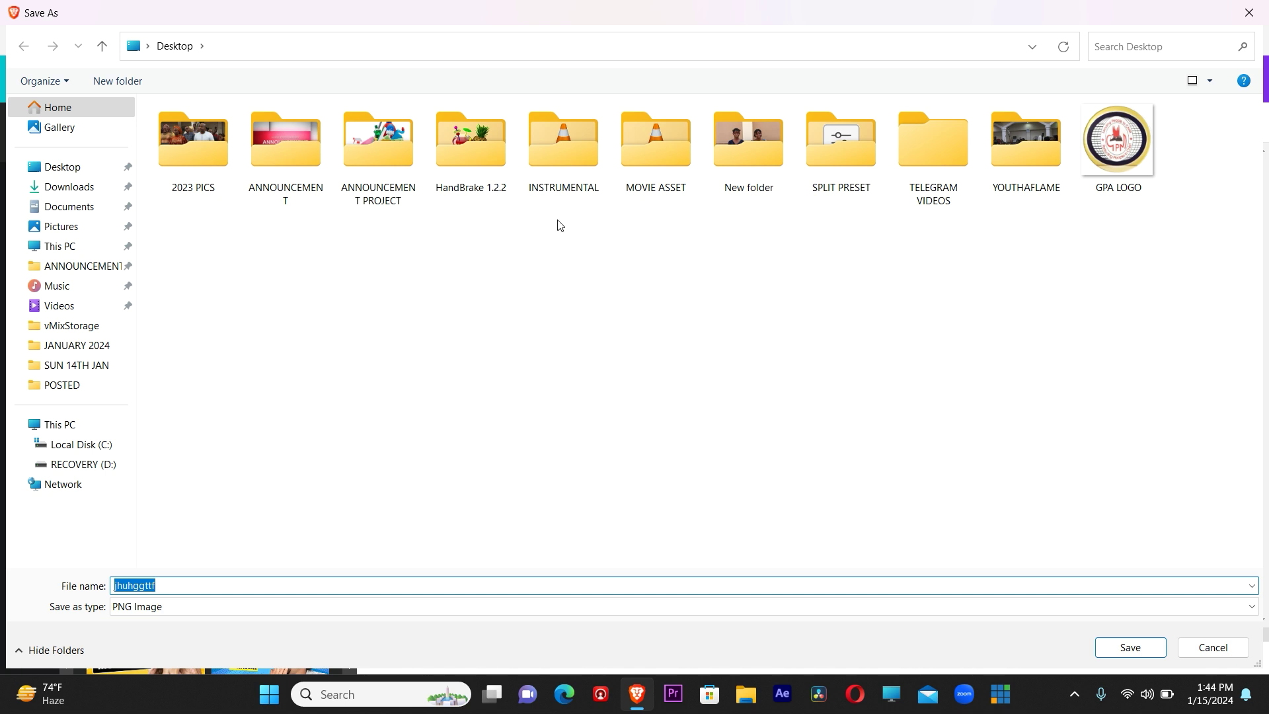
# Save the PNG to the Desktop, view jhuhggttf.png in Photos, then close the viewer.
pyautogui.click(1126, 651)
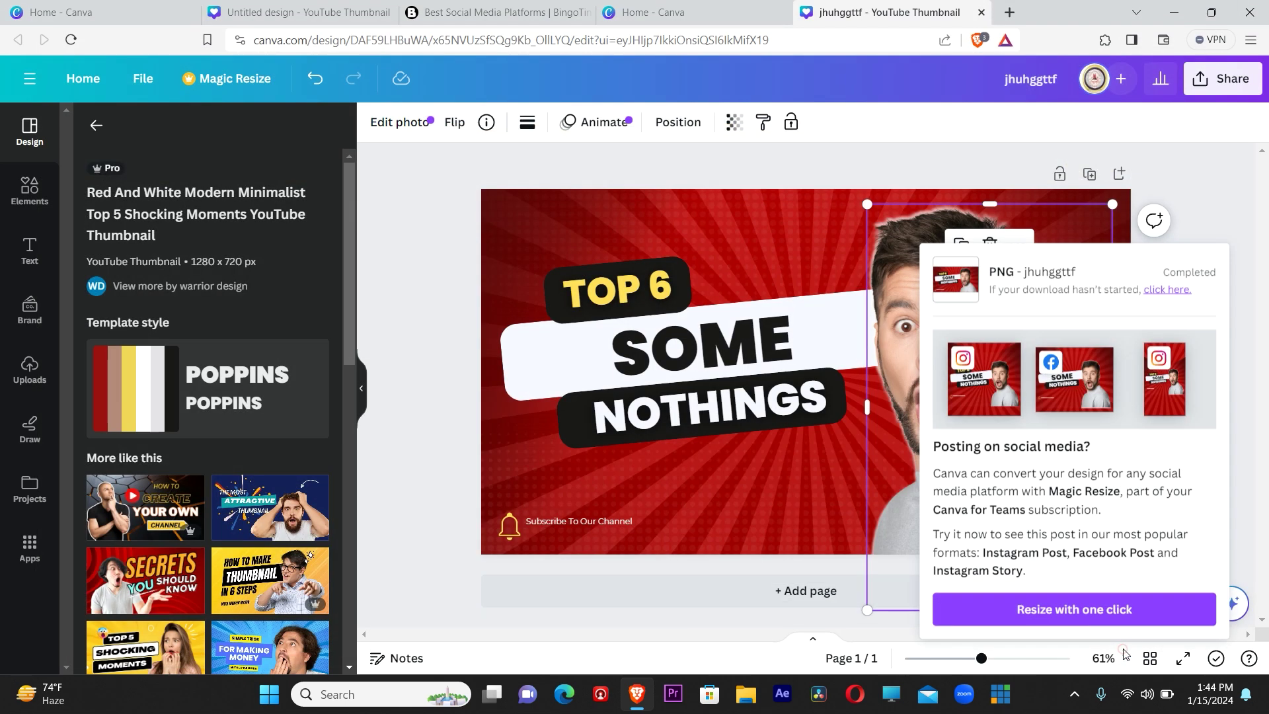
pyautogui.click(1001, 78)
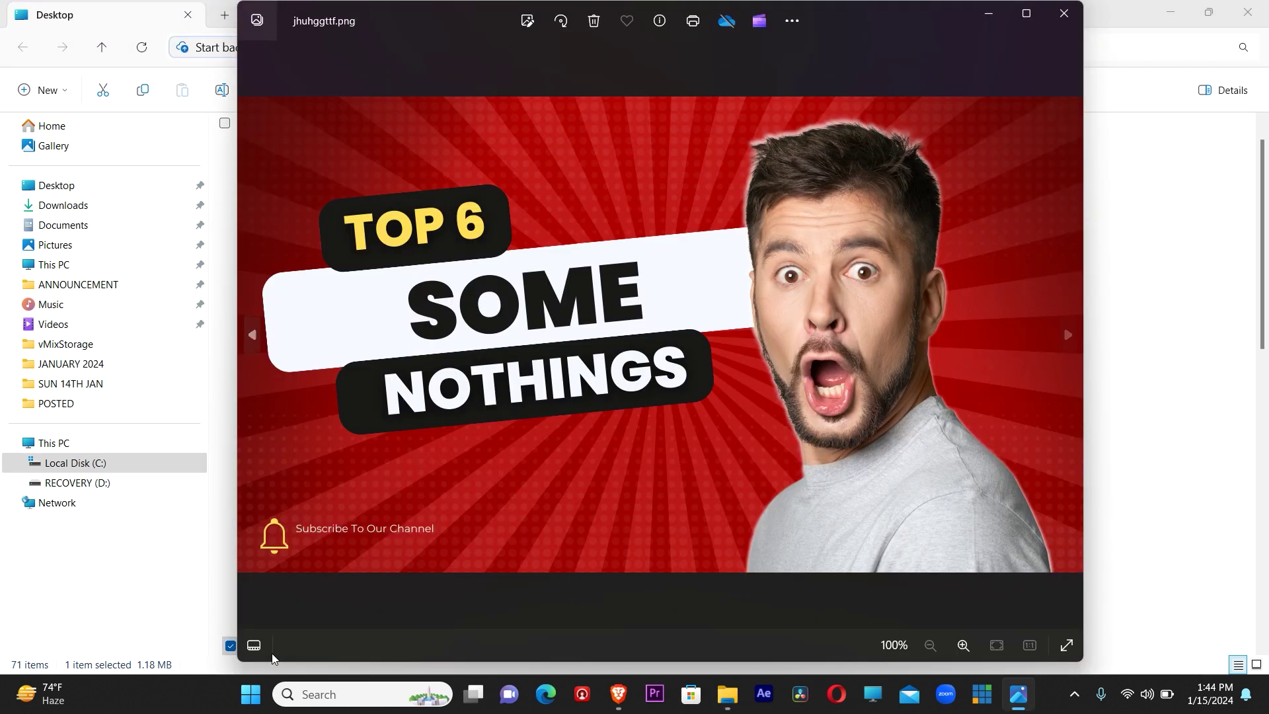
pyautogui.click(1066, 13)
# Close File Explorer, edit the THUMBNAIL text on page 2, then return to the templates list.
pyautogui.click(1258, 12)
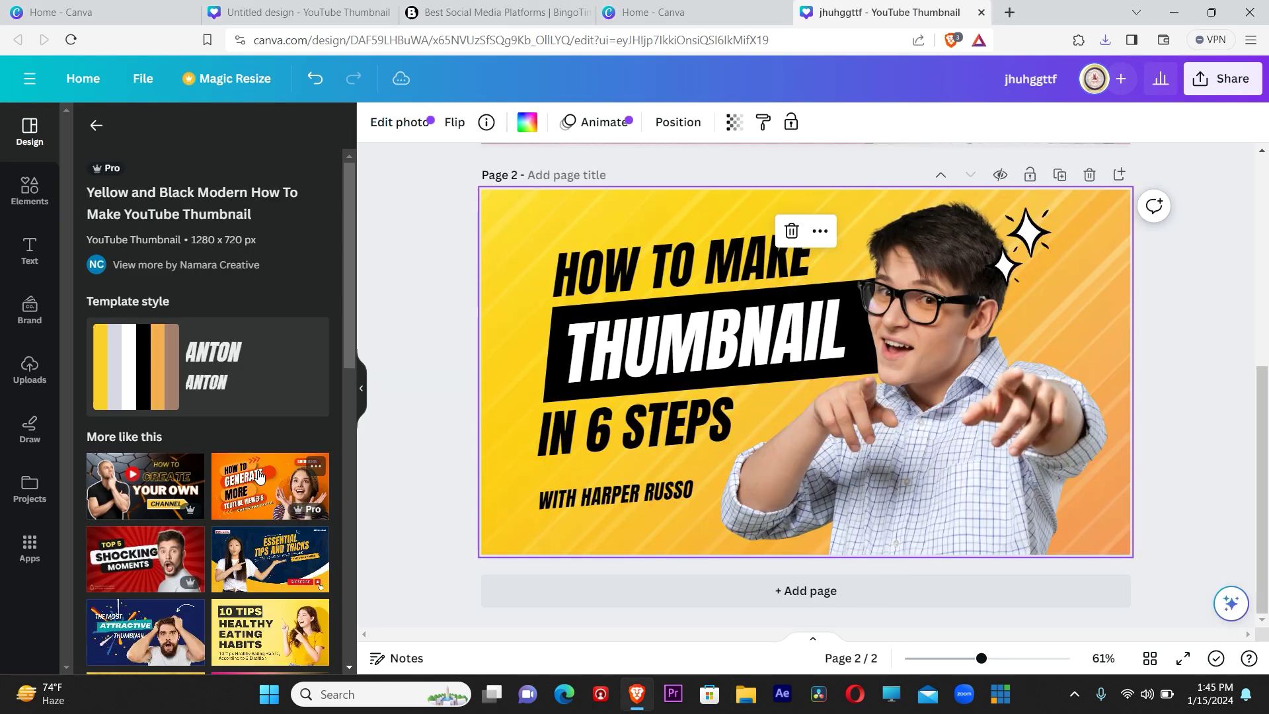
pyautogui.doubleClick(682, 316)
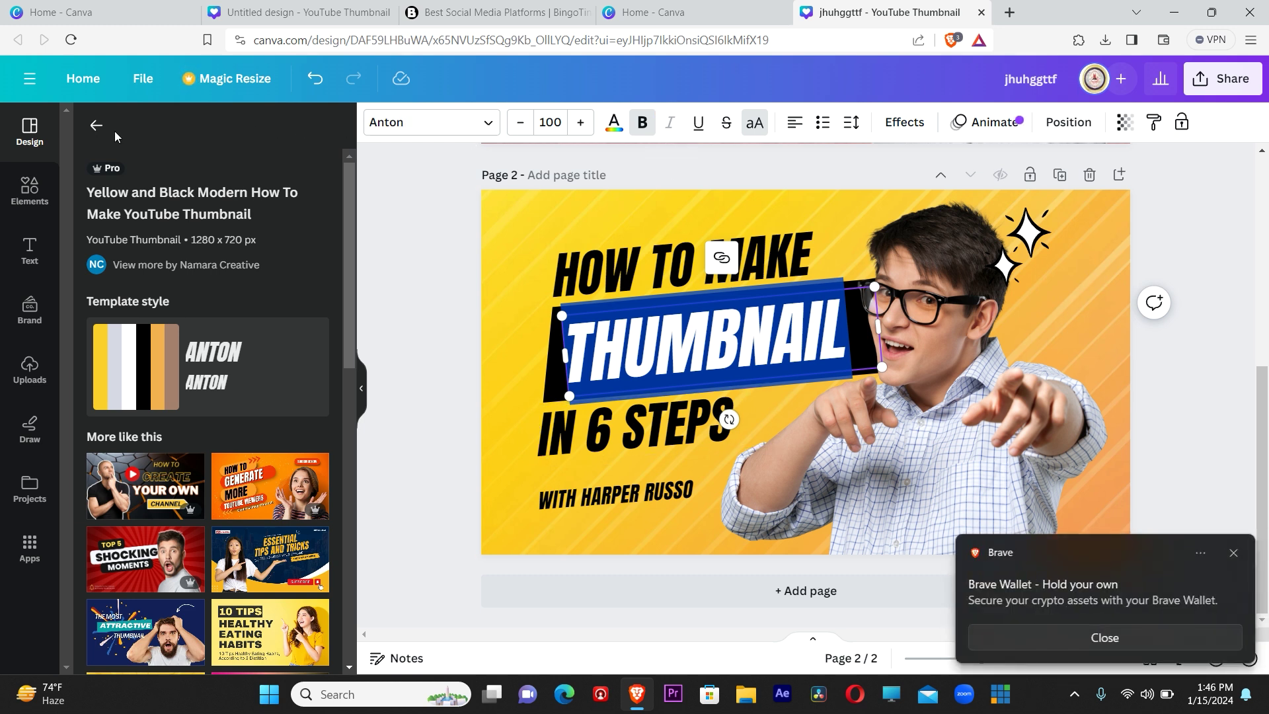
pyautogui.click(96, 126)
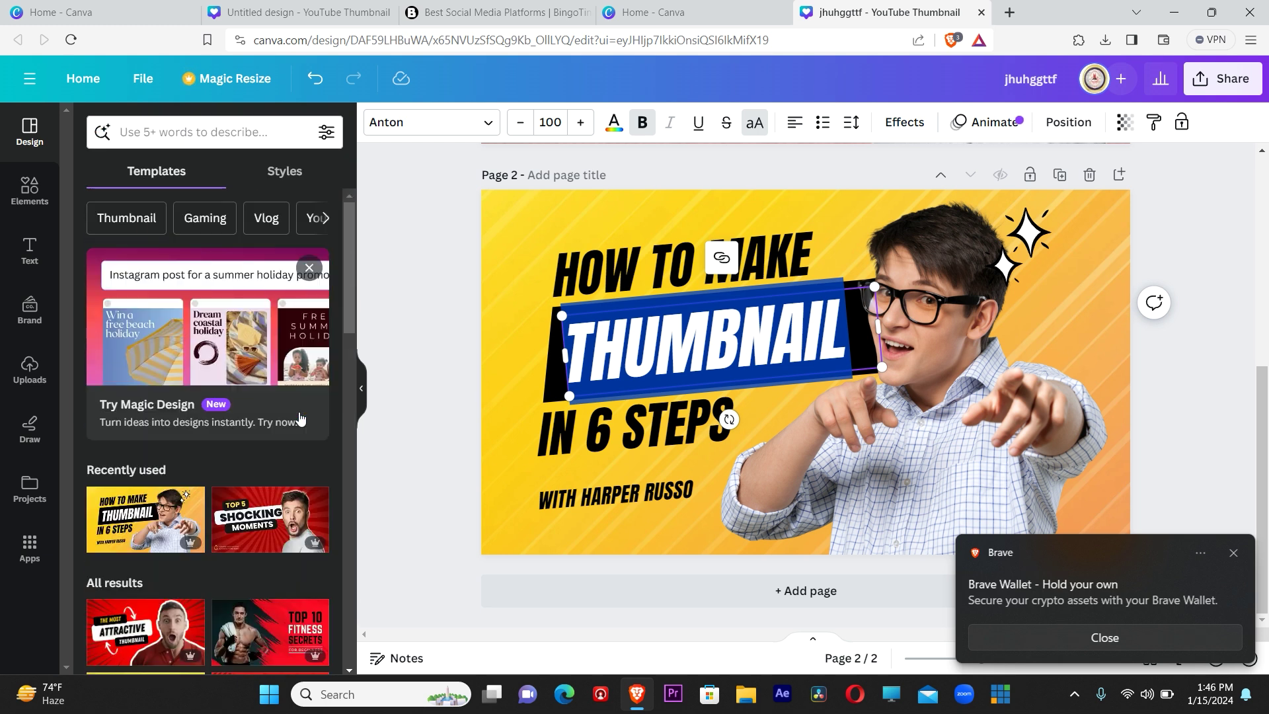
# Create a blank 1920 × 1080 video design from the Canva home page and dismiss the wallet notification.
pyautogui.click(83, 79)
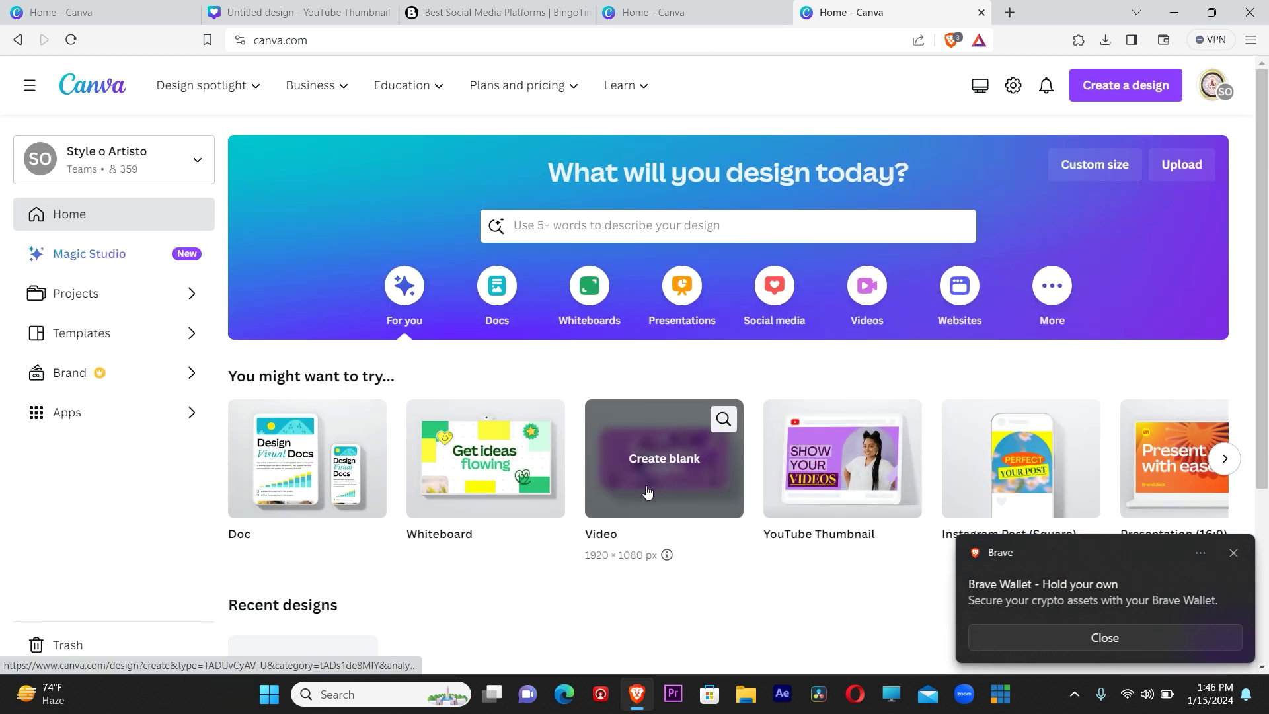
pyautogui.click(646, 489)
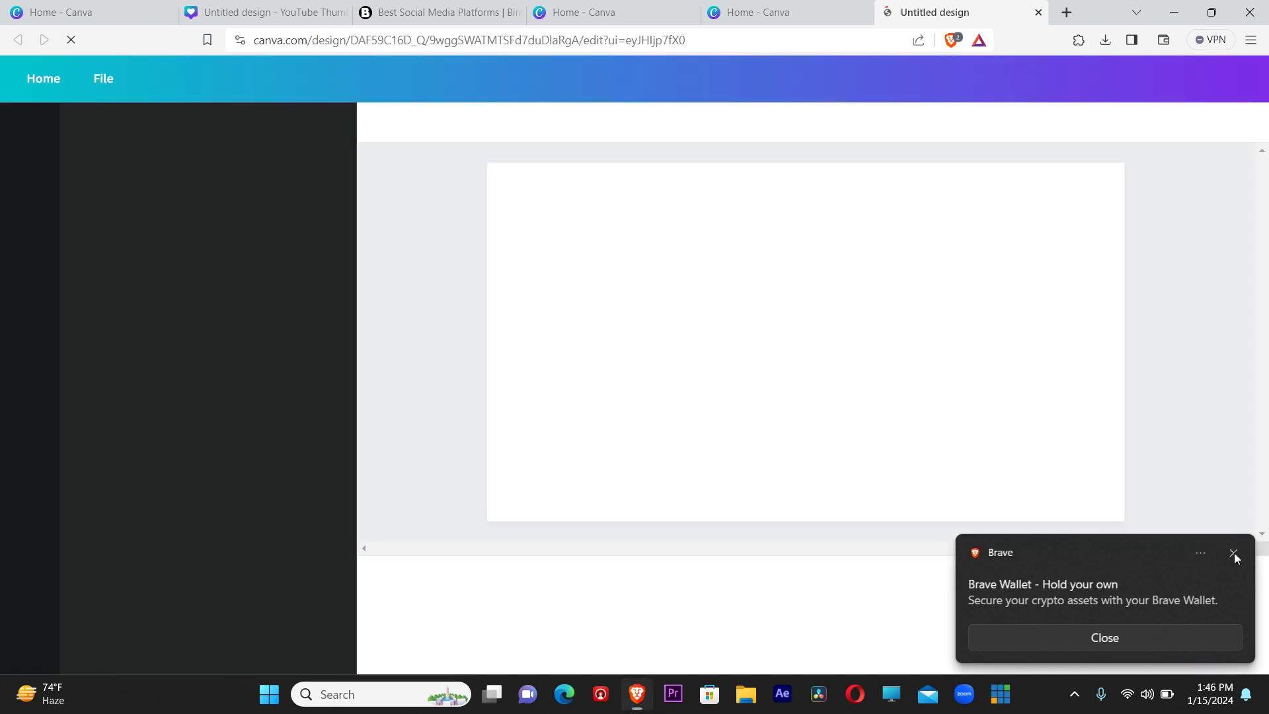
pyautogui.click(1234, 553)
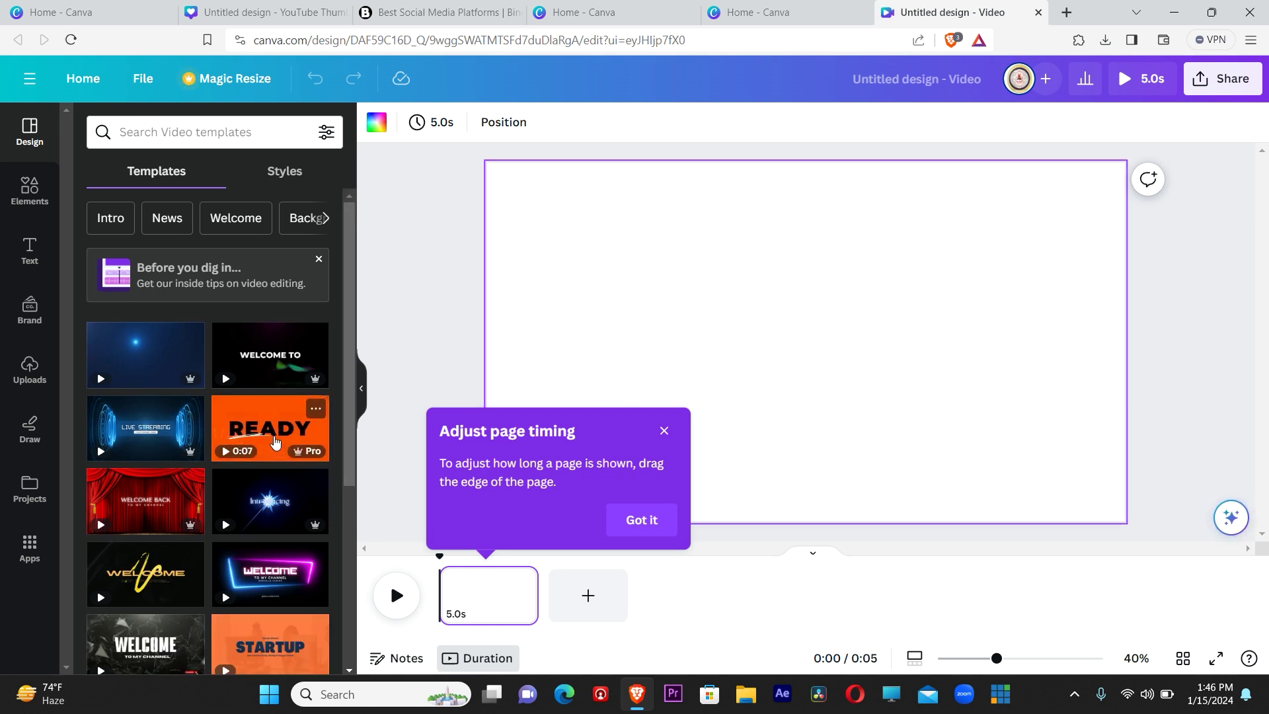
# Apply the orange READY page from the Orange Black Modern Welcome to My Channel template and play it.
pyautogui.click(274, 438)
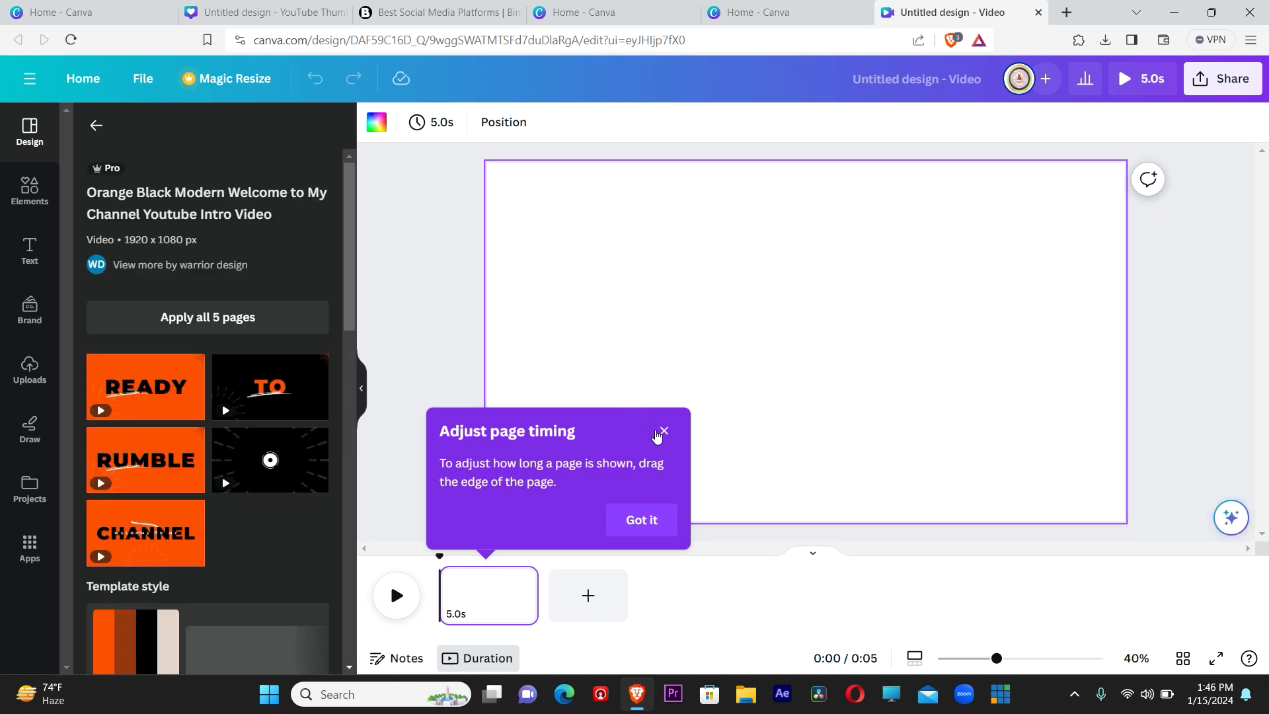
pyautogui.rightClick(661, 431)
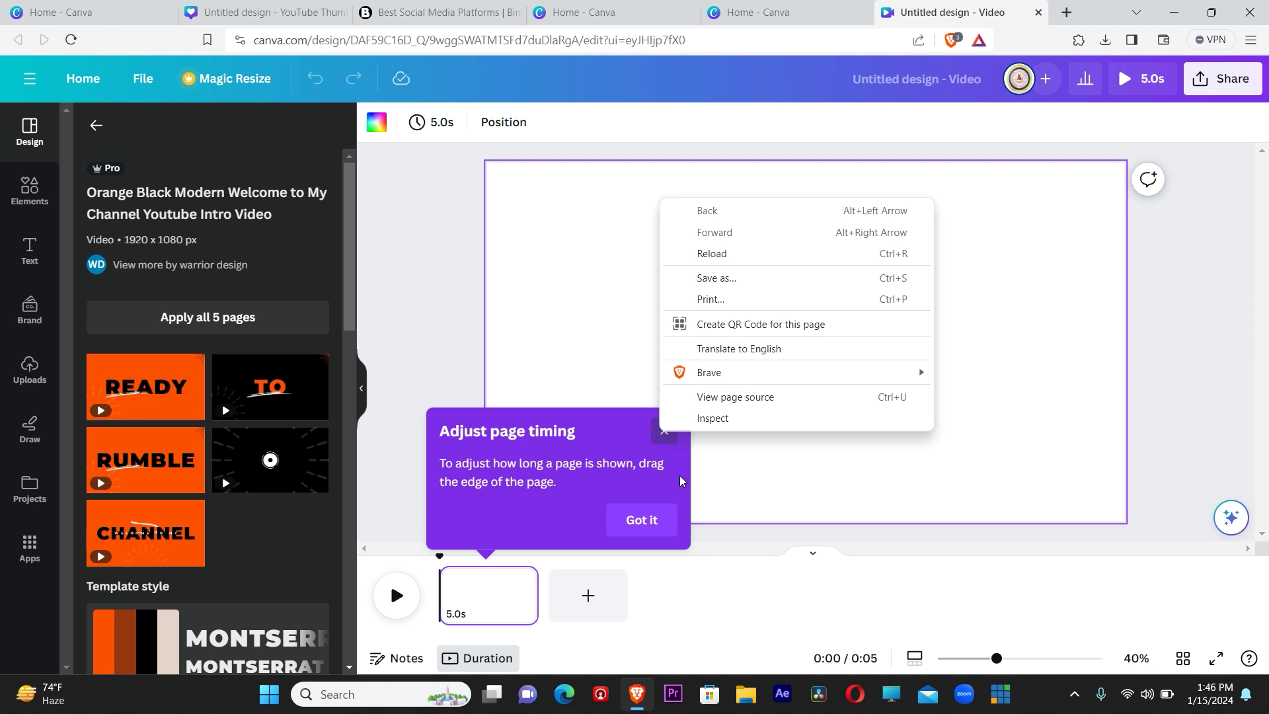
pyautogui.click(650, 528)
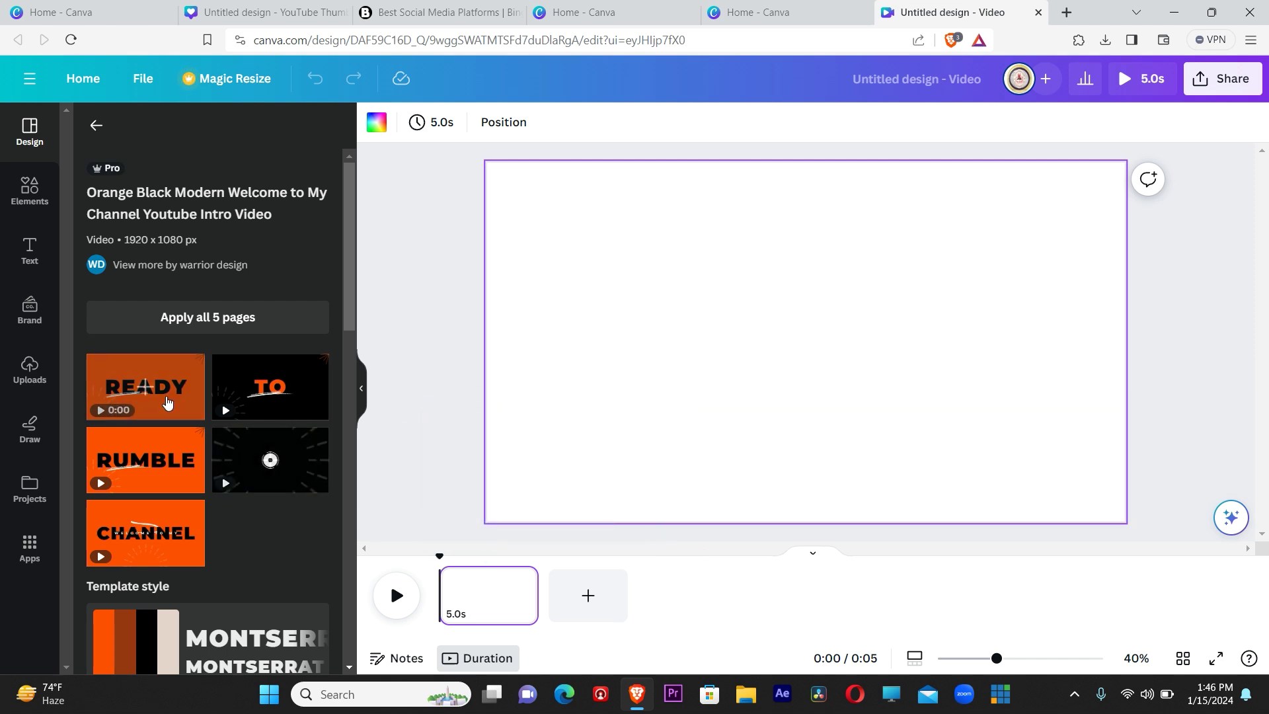
pyautogui.click(164, 398)
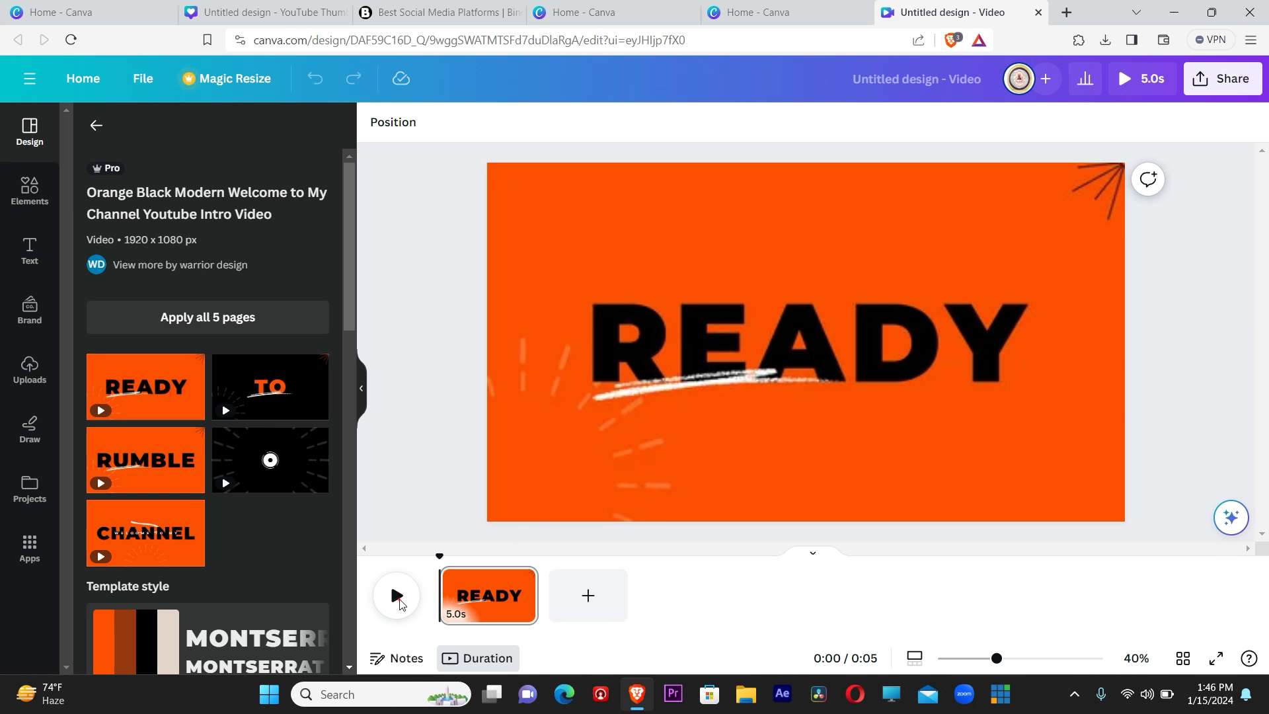
pyautogui.click(397, 598)
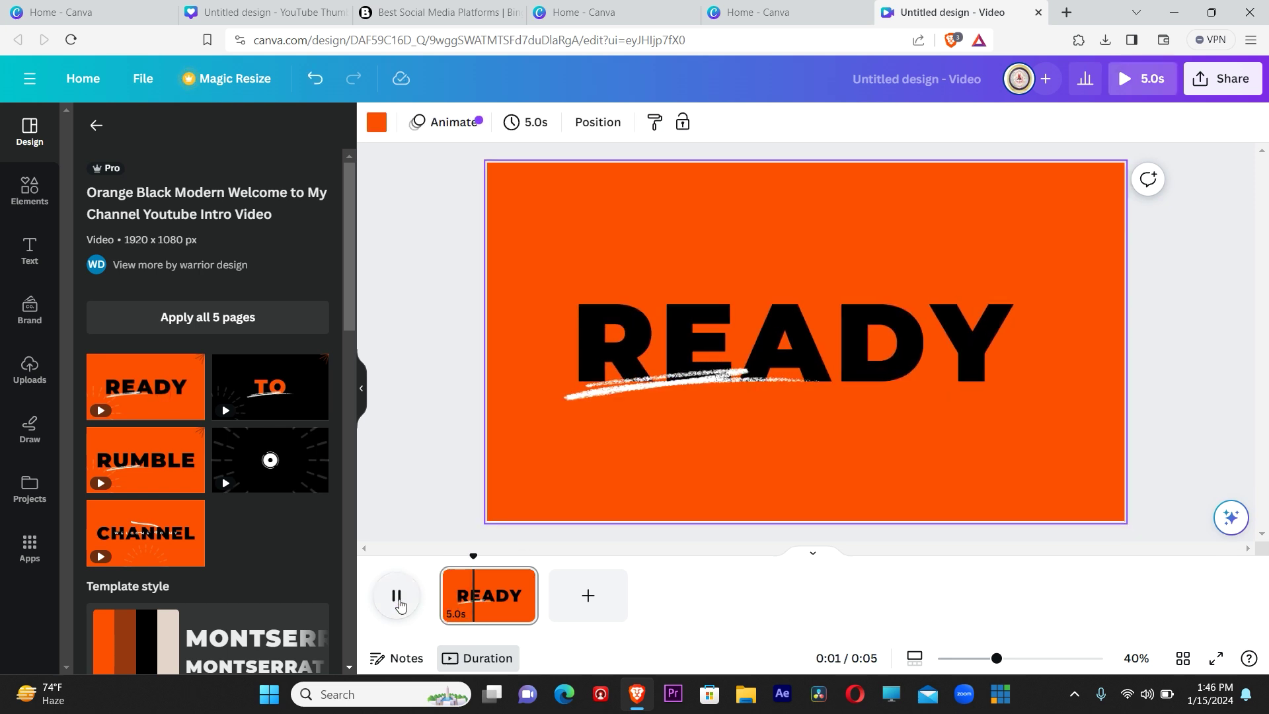
pyautogui.click(96, 125)
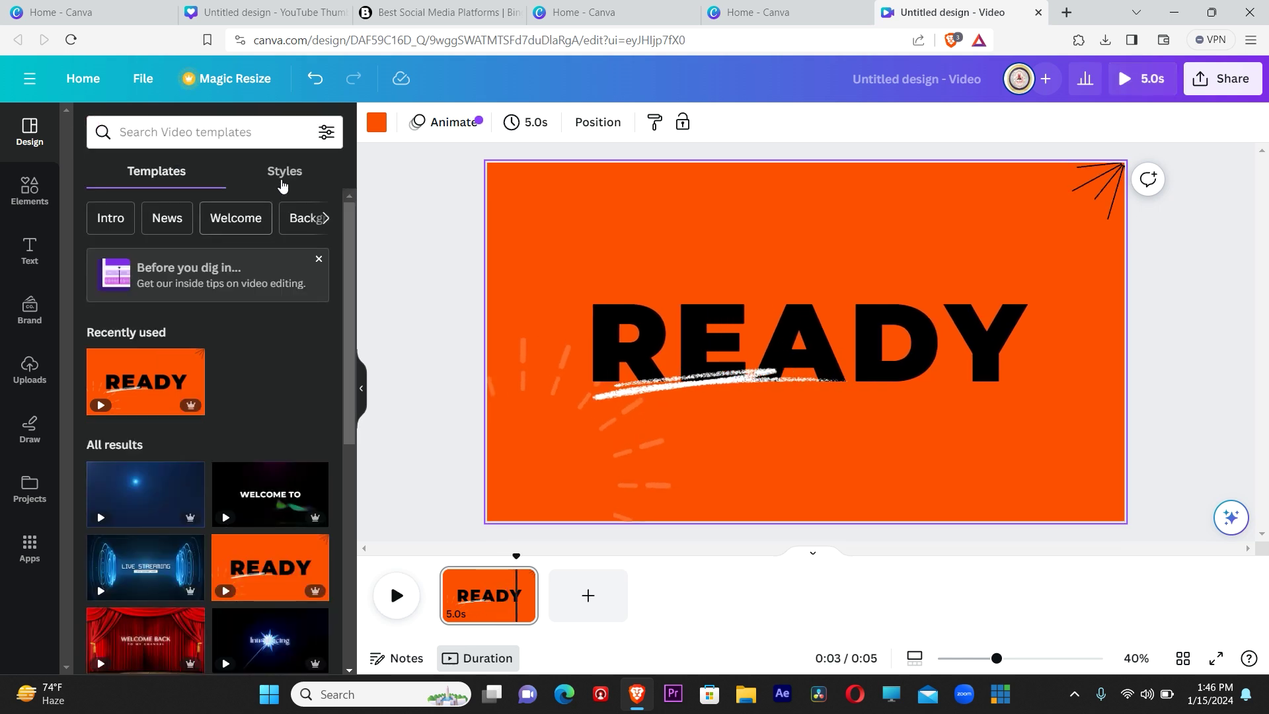